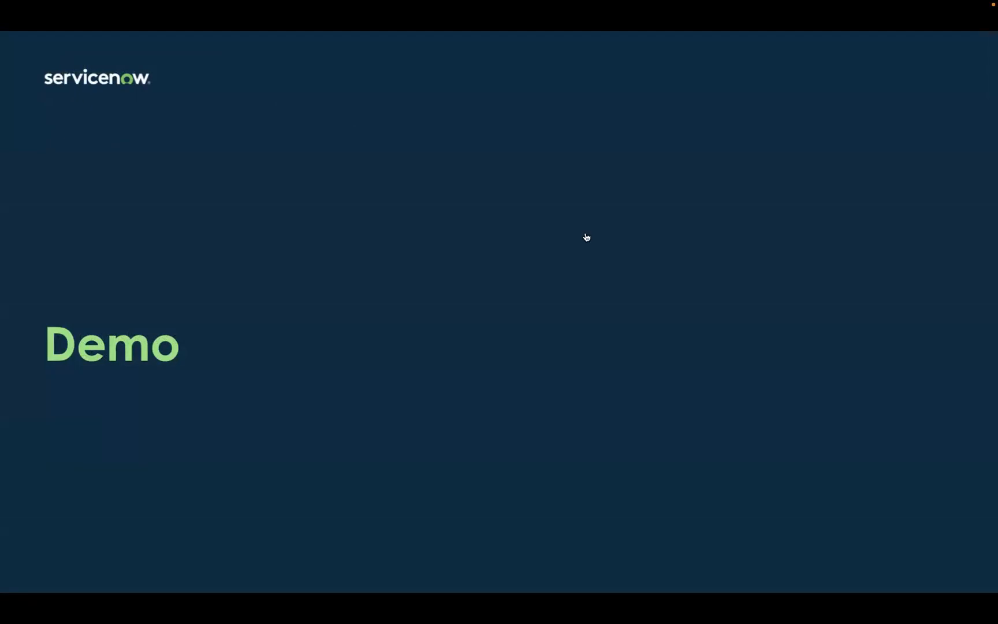
Switch to Chrome and open the details of the Awaiting Caller Info state in the Incident Process Analysis map.
key("super+Tab")
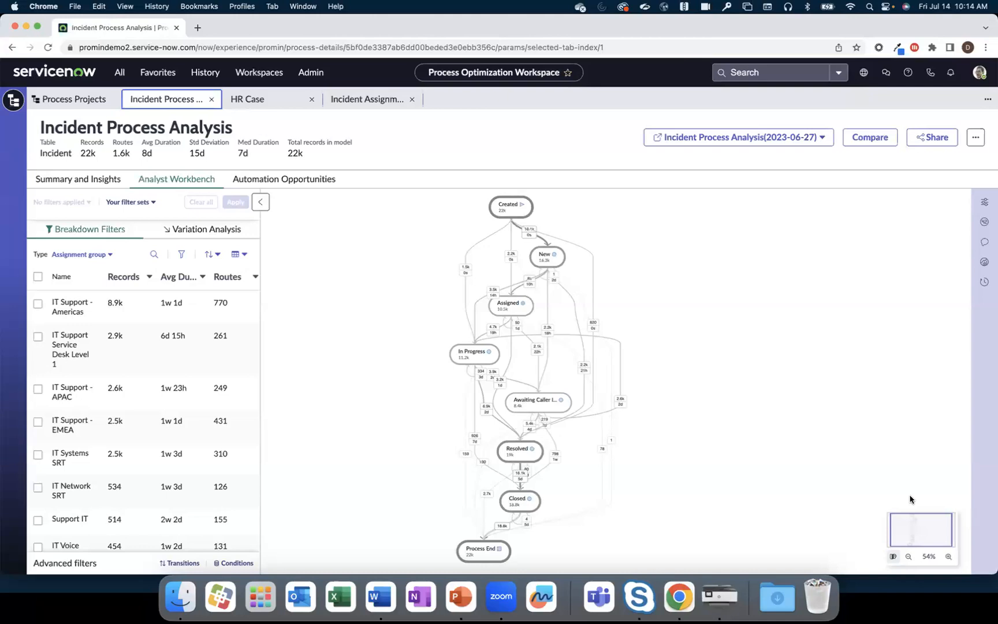
left_click(948, 556)
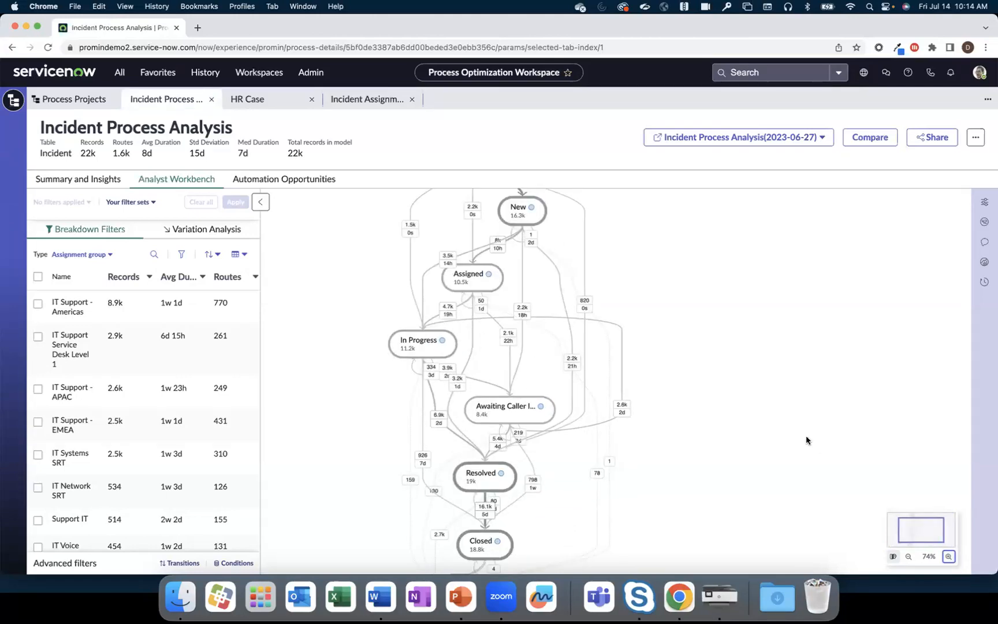
scroll(805, 435, "down", 3)
scroll(806, 435, "right", 3)
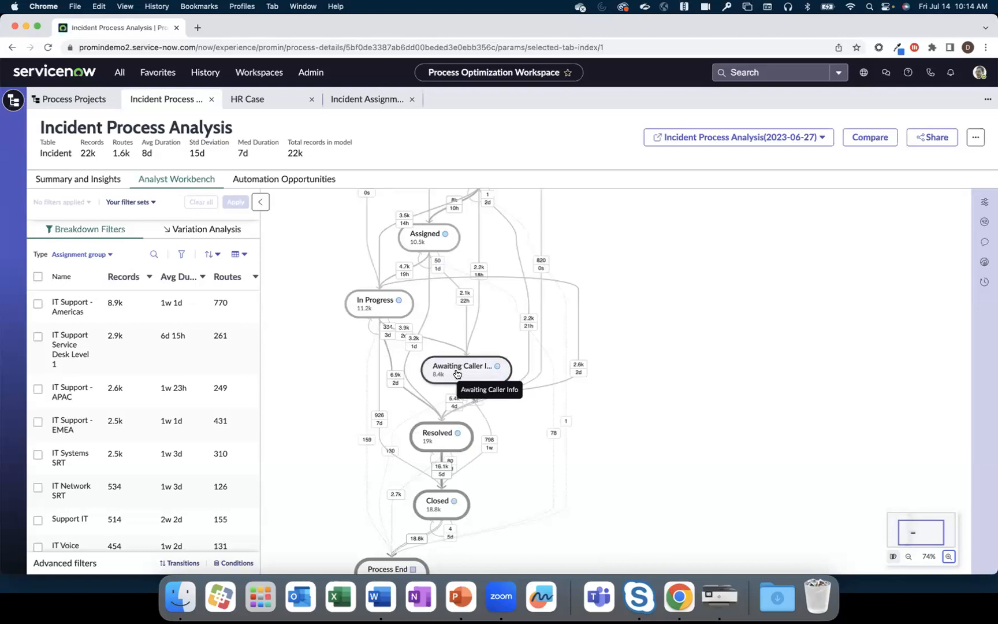
left_click(456, 373)
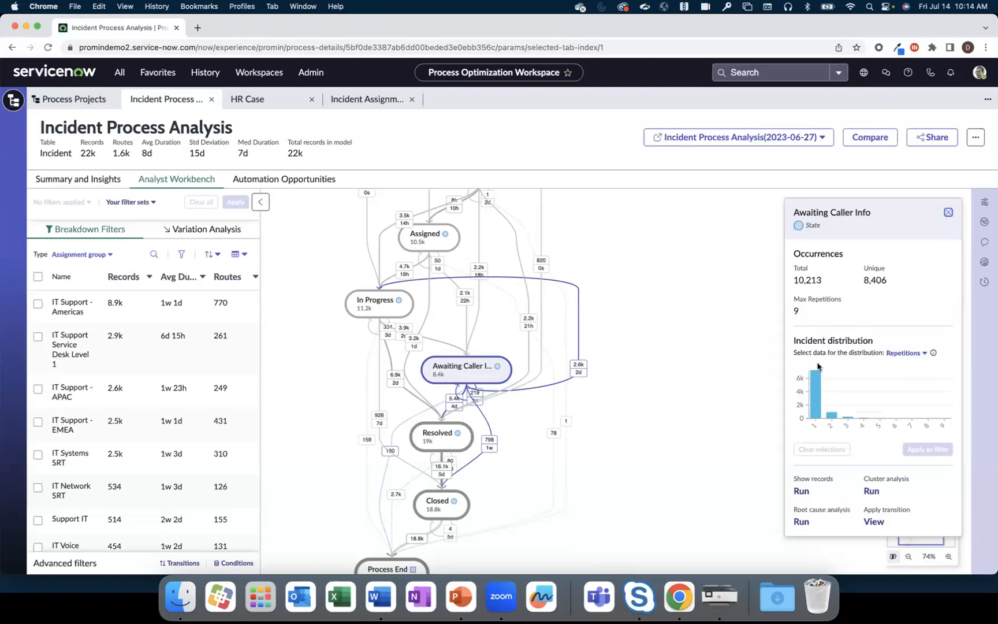
Filter the process map to incidents that repeat the Awaiting Caller Info state 3 to 9 times.
mouse_move(816, 382)
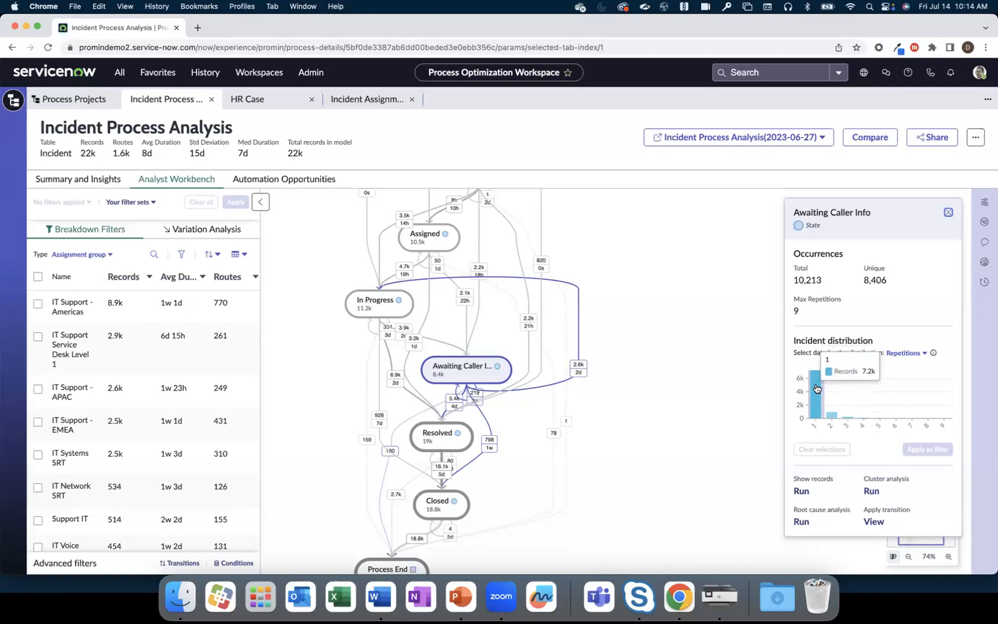
mouse_move(831, 409)
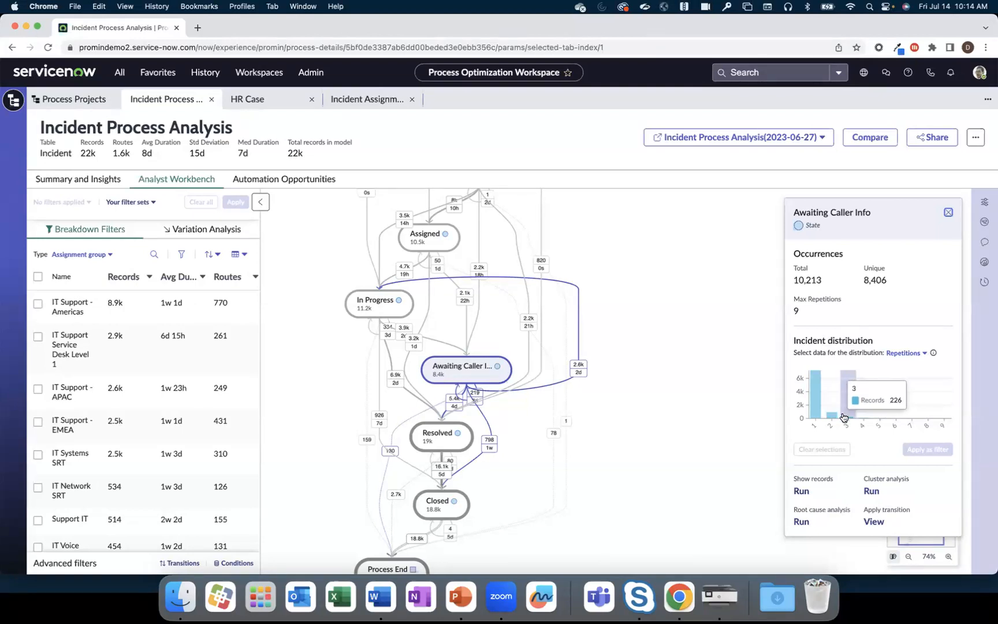
mouse_move(901, 416)
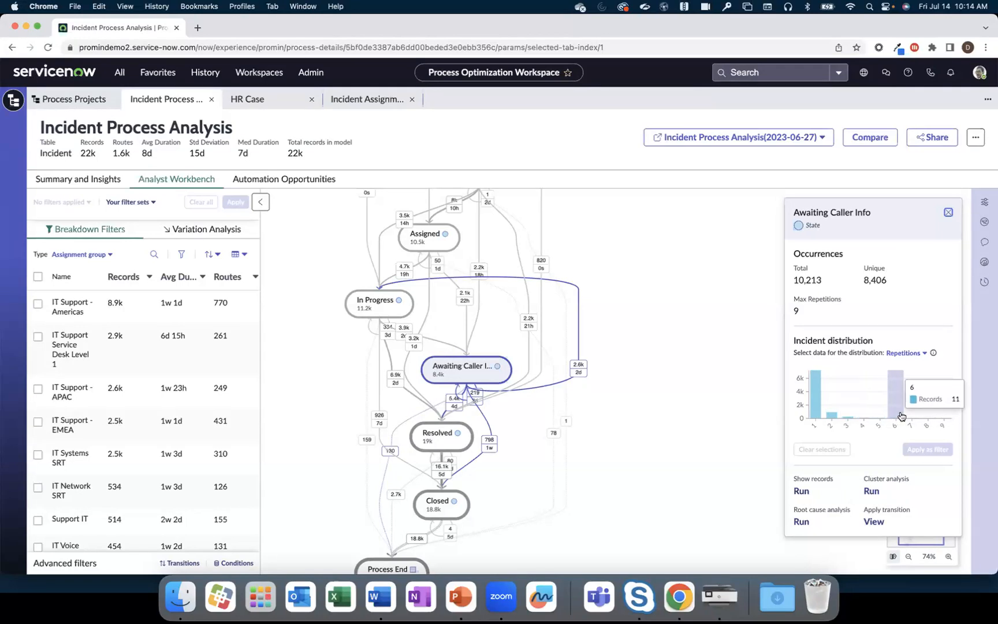
left_click(851, 420)
mouse_move(859, 420)
left_click_drag(859, 420, 948, 416)
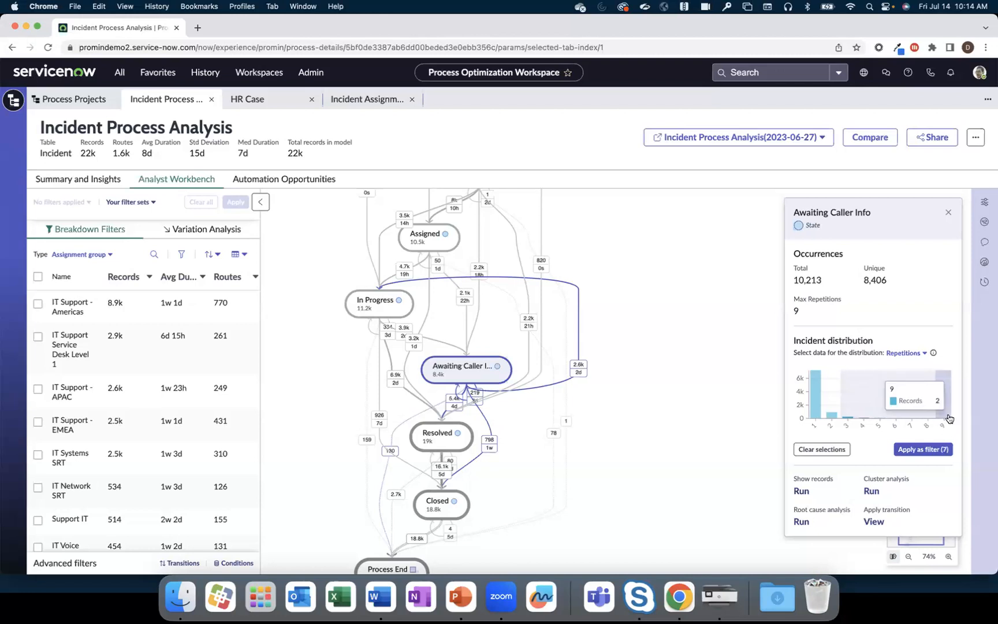
left_click(923, 450)
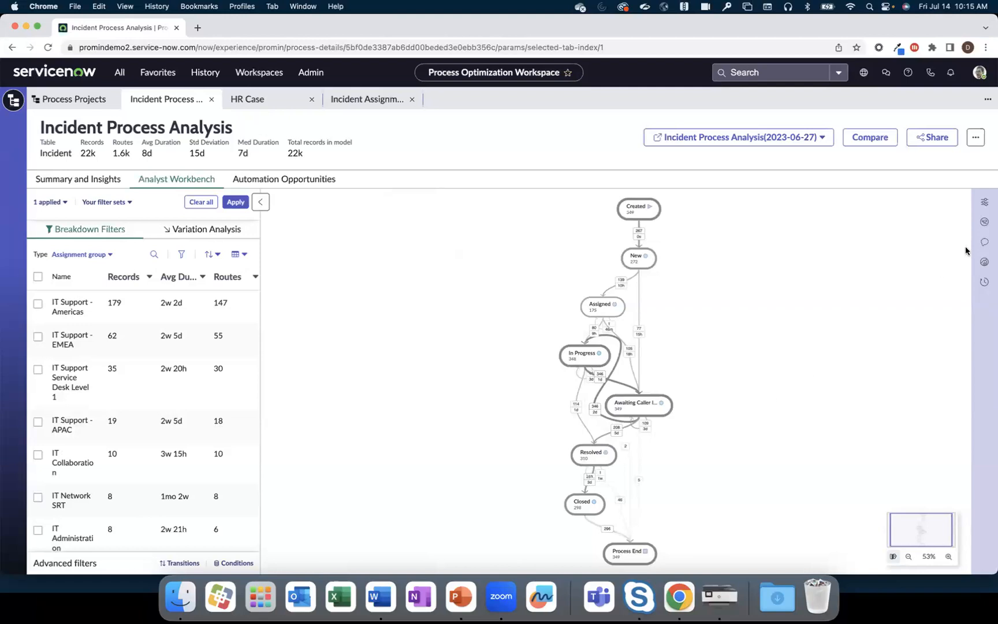
Show the model options and review the filtered repetition distribution of the Awaiting Caller Info state.
left_click(985, 203)
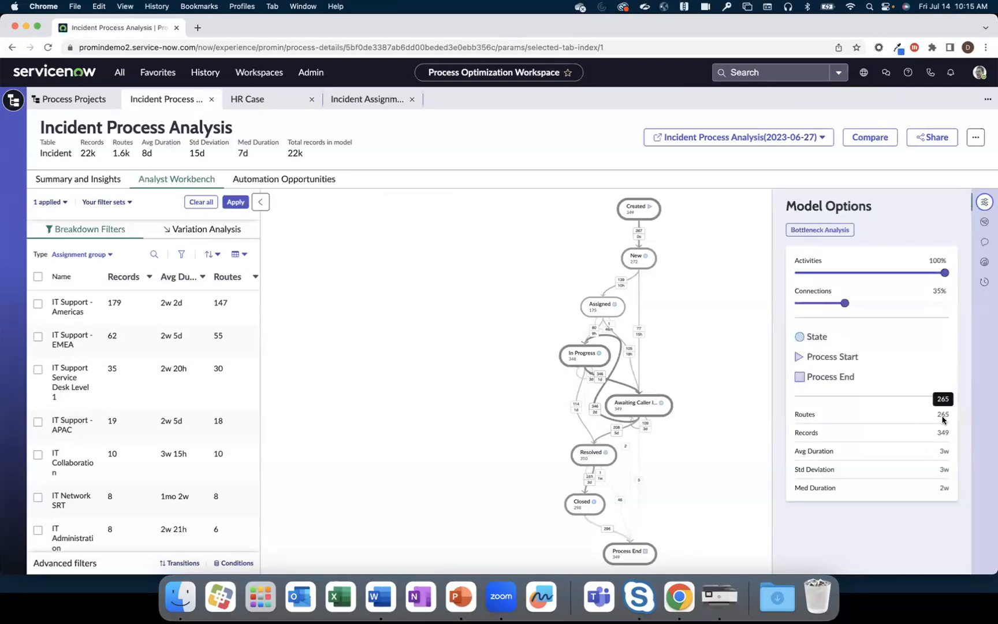
left_click(636, 407)
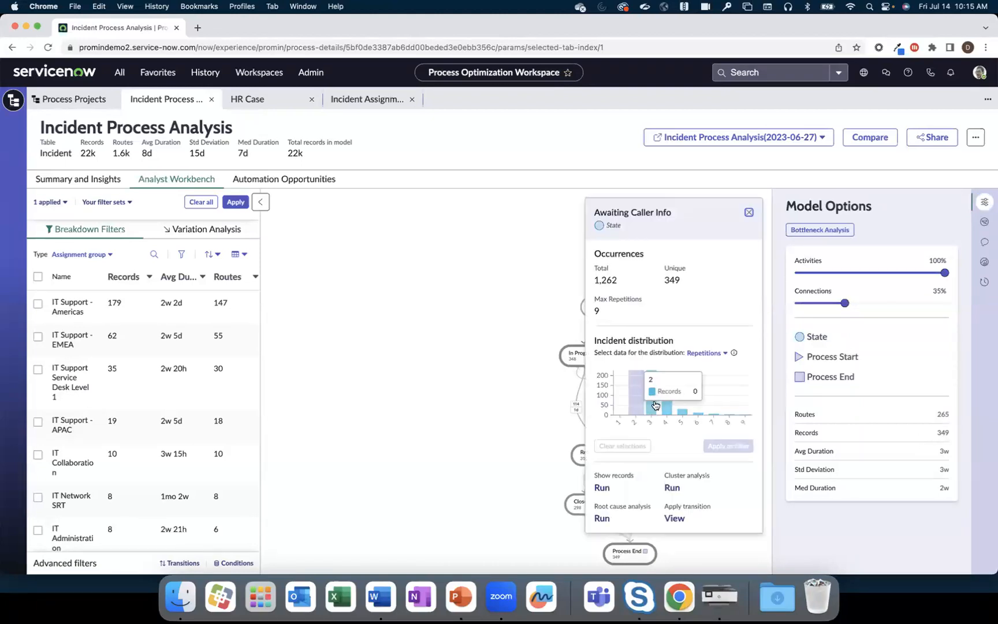
mouse_move(655, 411)
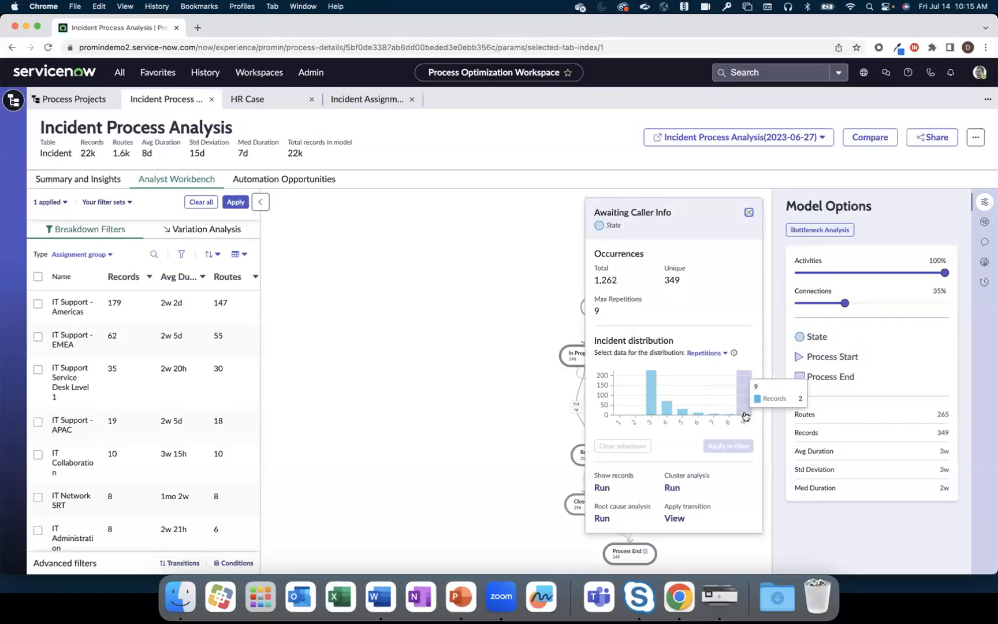
left_click(749, 212)
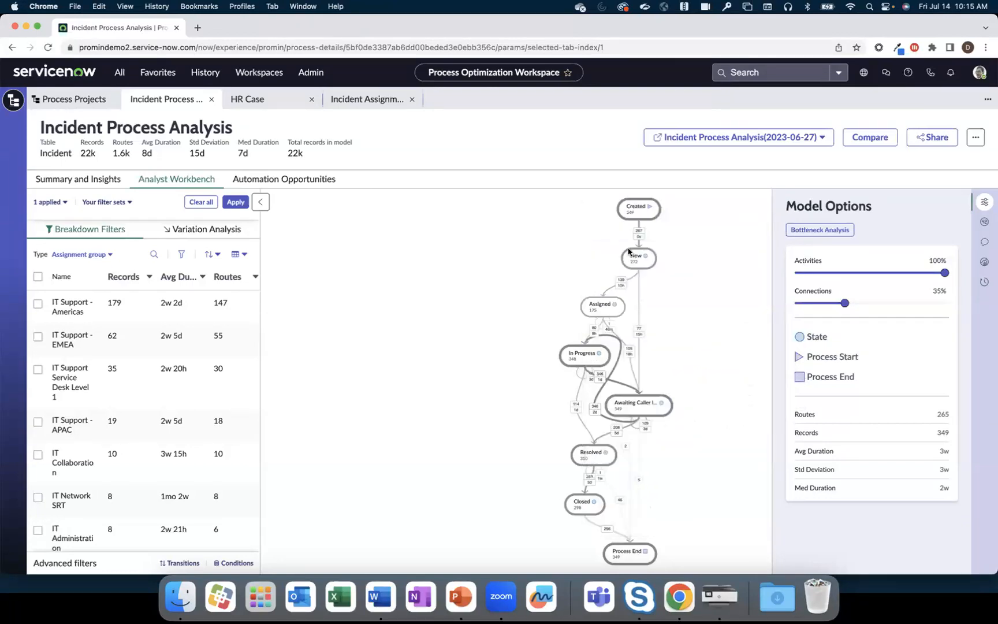
Break the filtered incidents down by Channel and apply a filter for Phone.
left_click(107, 255)
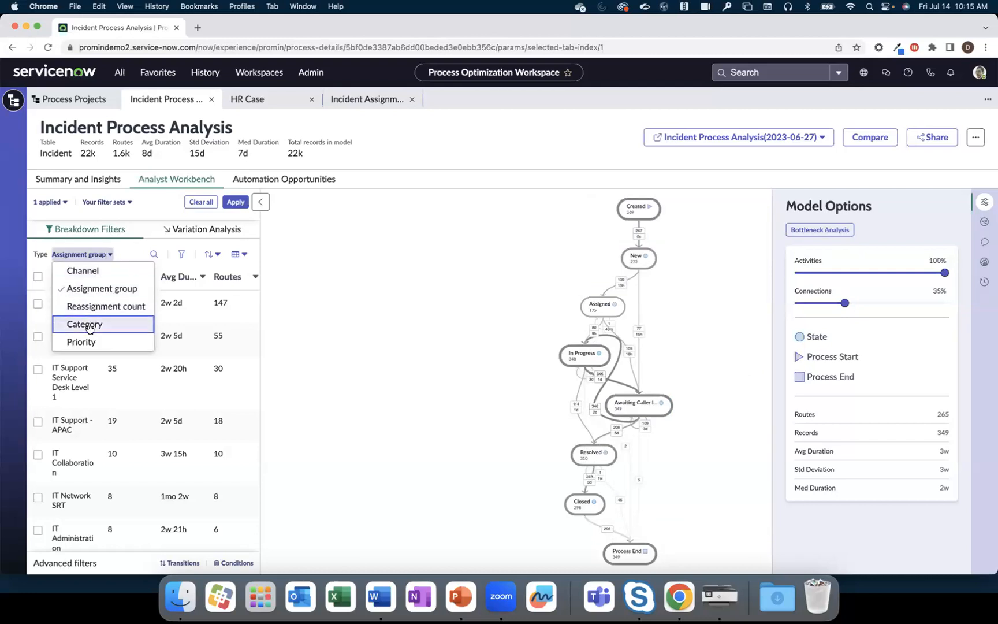
left_click(86, 271)
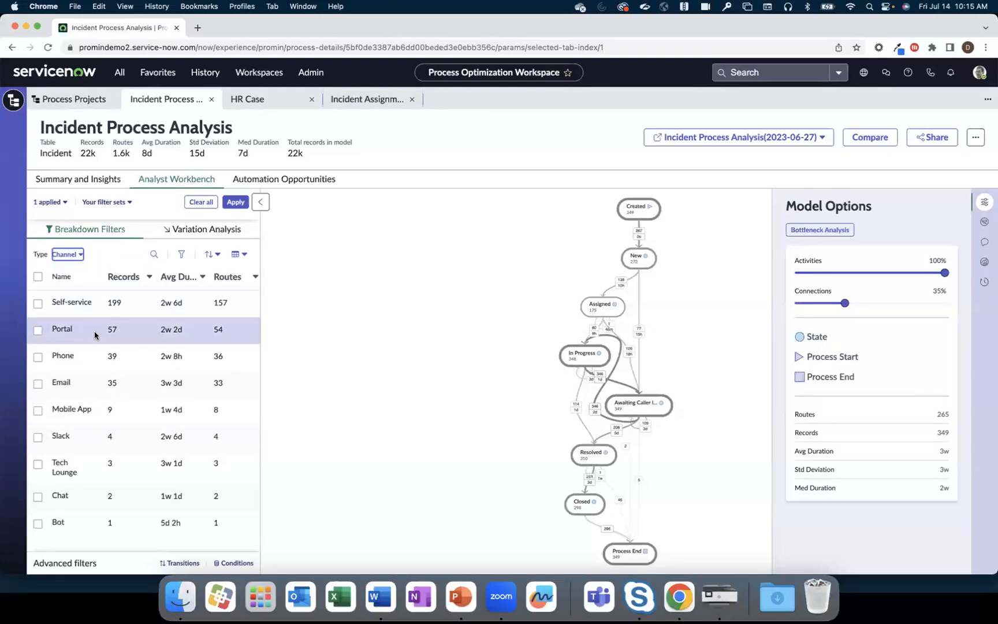
left_click(38, 357)
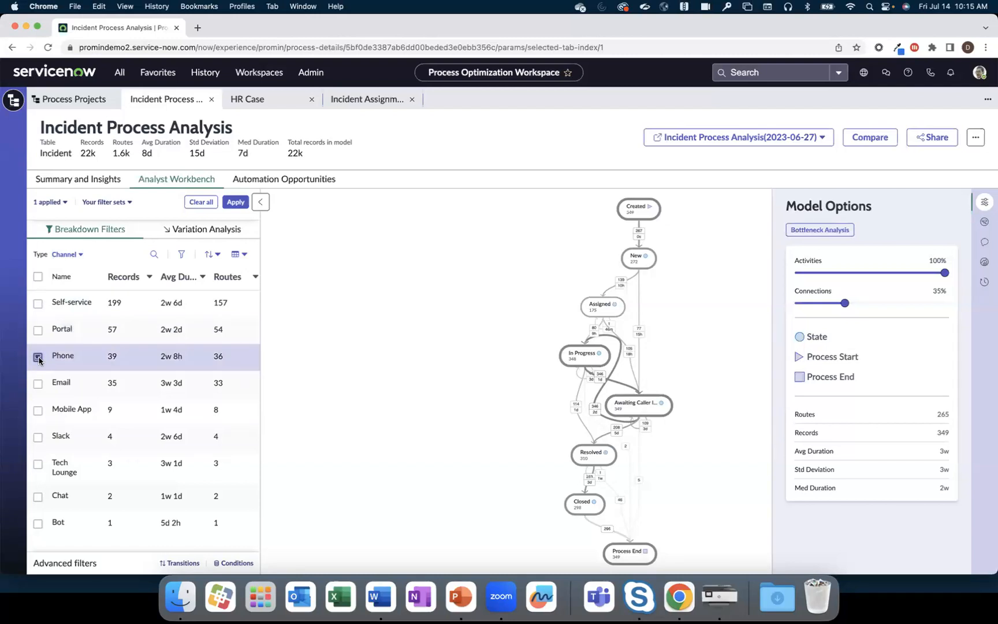
left_click(235, 204)
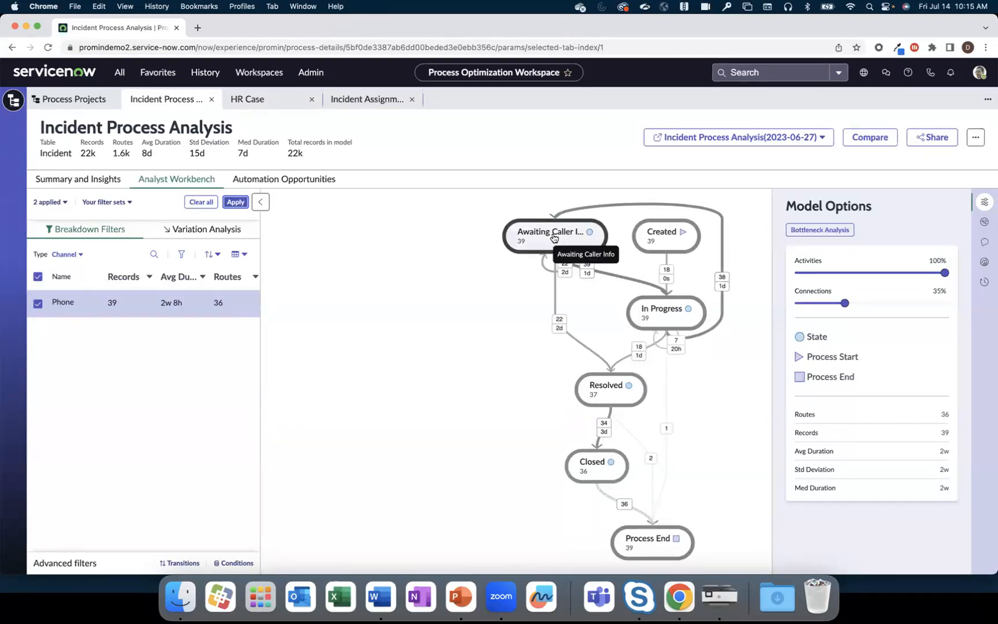
Break the incidents down by Assignment group and apply a filter for IT Support - Americas.
left_click(65, 254)
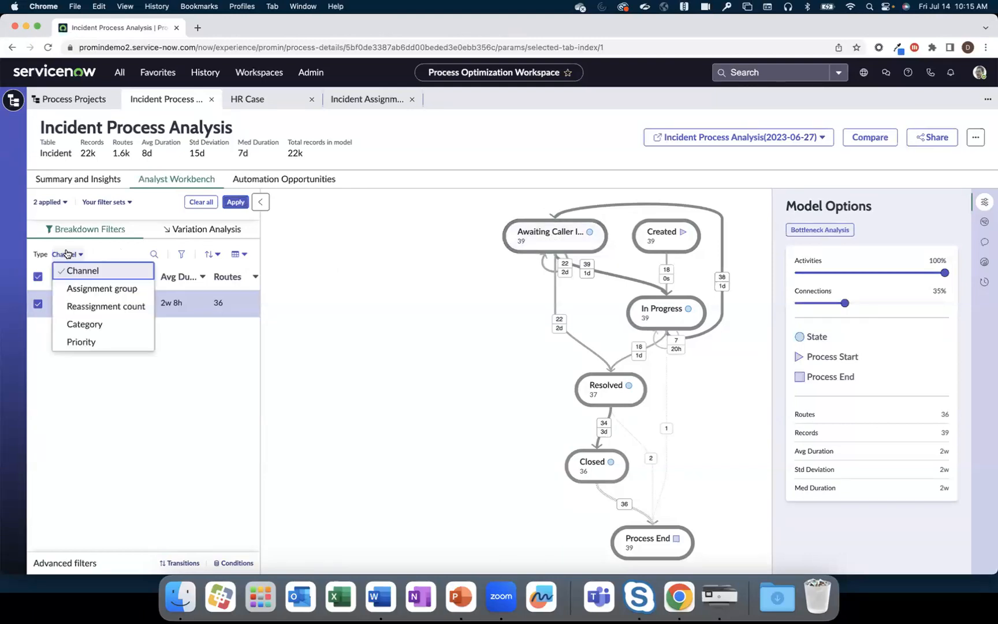
left_click(70, 289)
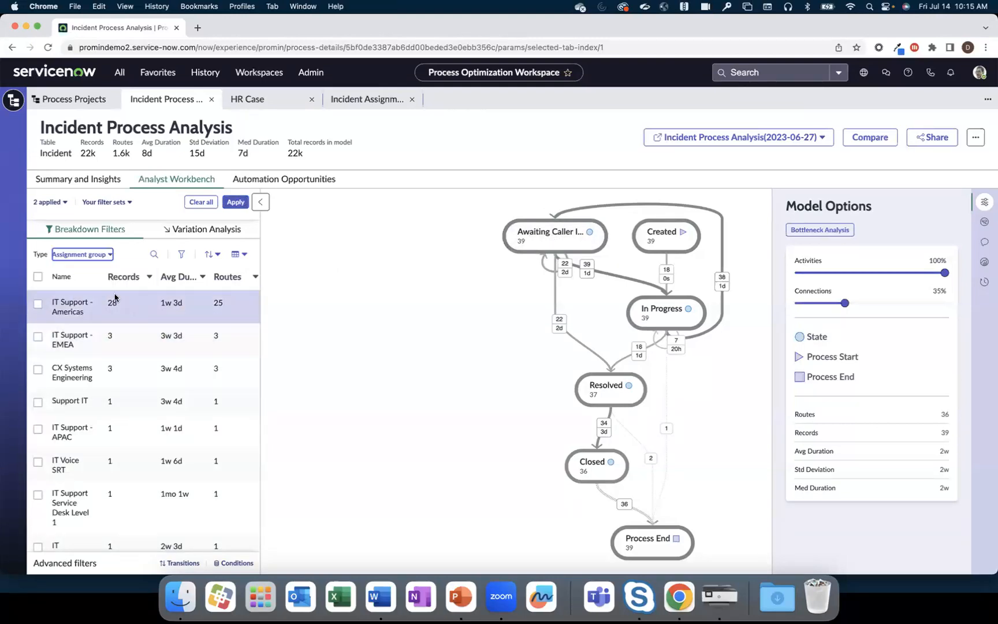
left_click(38, 303)
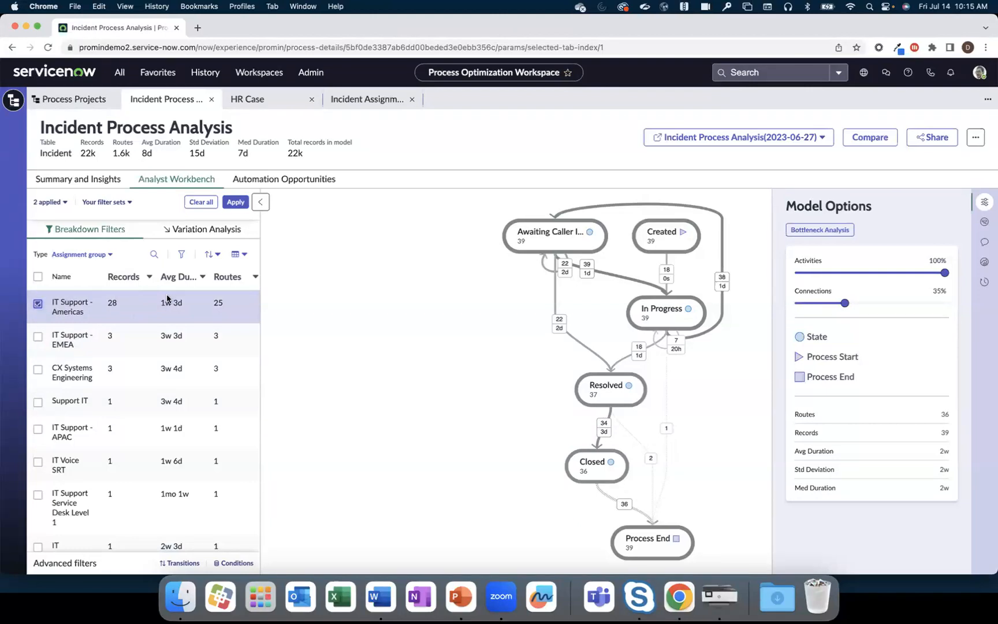
left_click(231, 203)
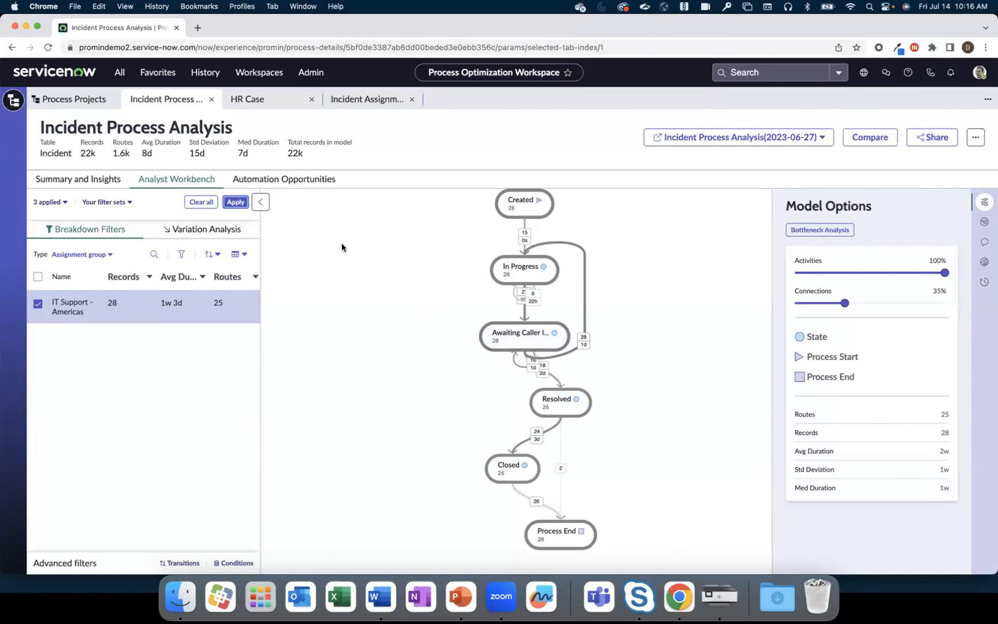
Go to the HR Case process and open the details of the transition from Work in Progress to Closed Complete.
left_click(274, 99)
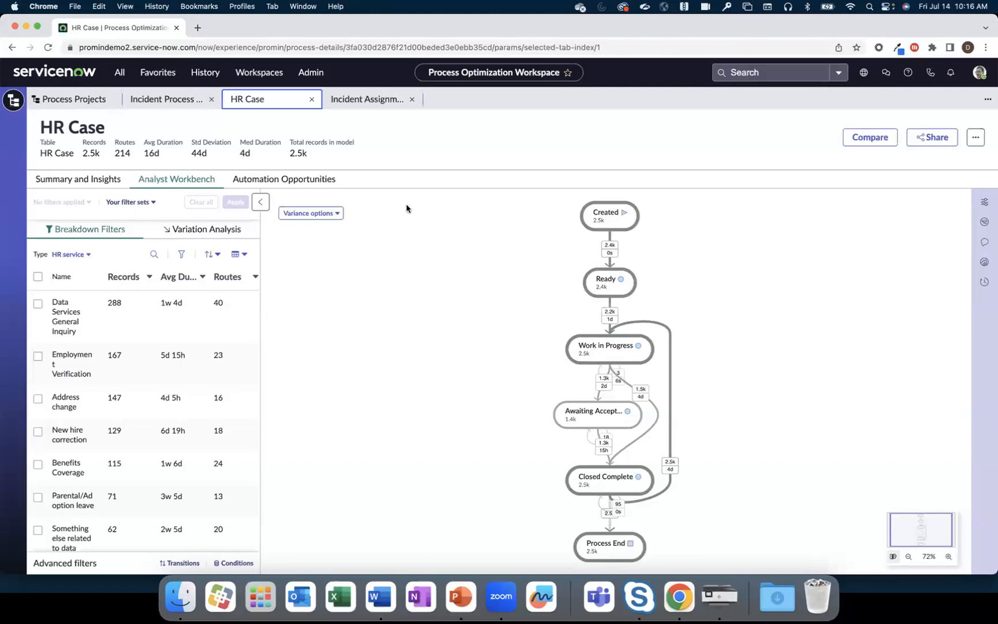
scroll(413, 280, "right", 1)
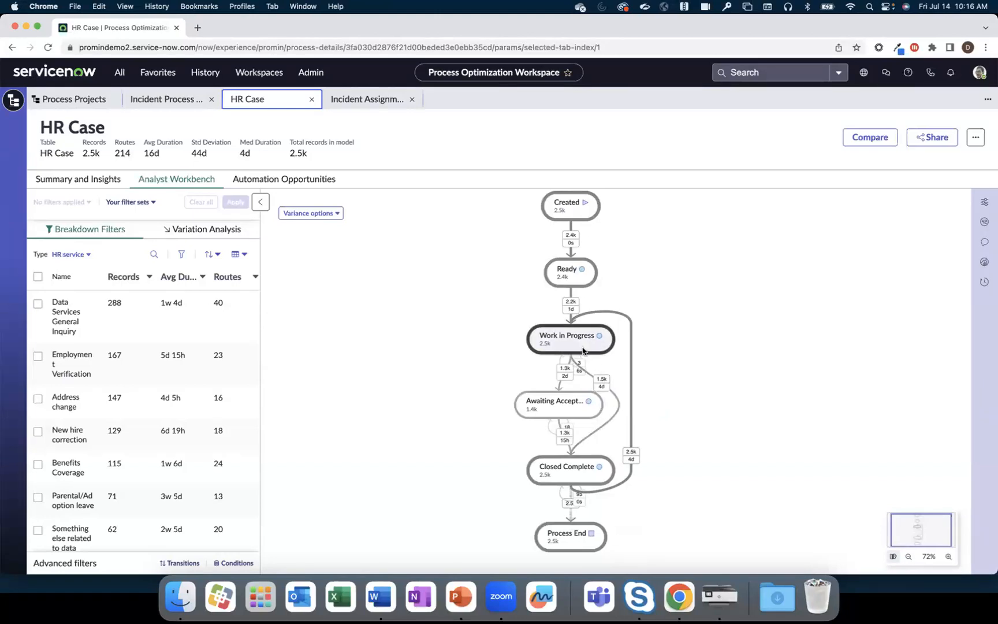
mouse_move(603, 388)
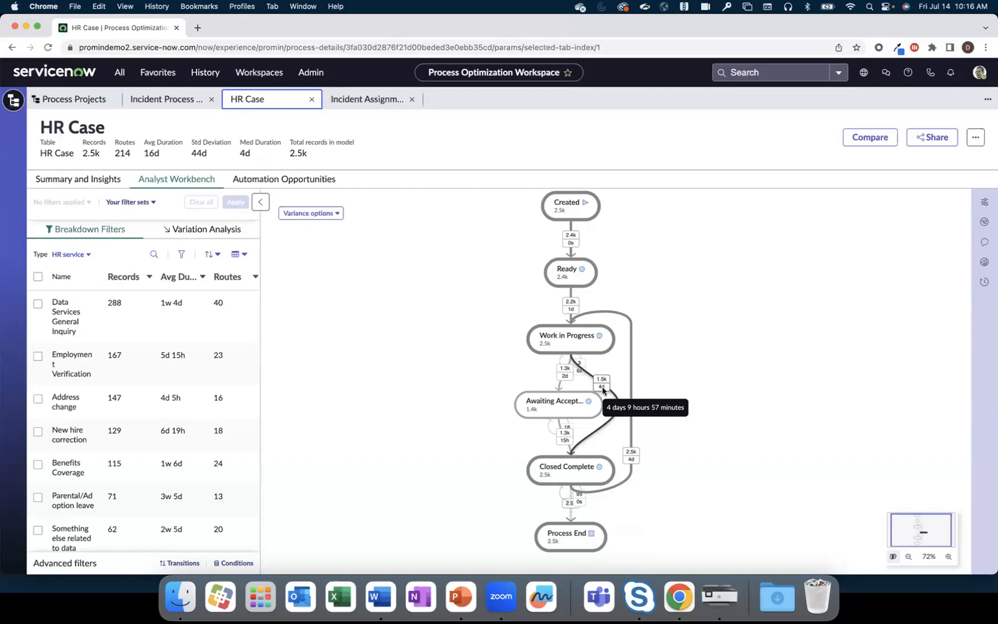
left_click(603, 390)
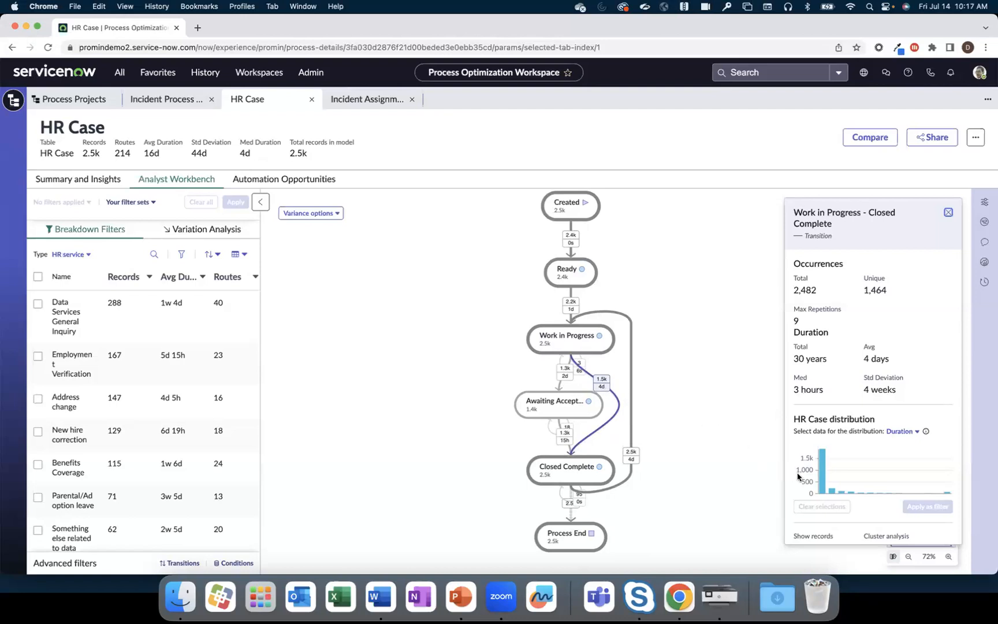
Filter the HR cases to the transition's 3w 5d - 1y 5mo duration range.
mouse_move(823, 481)
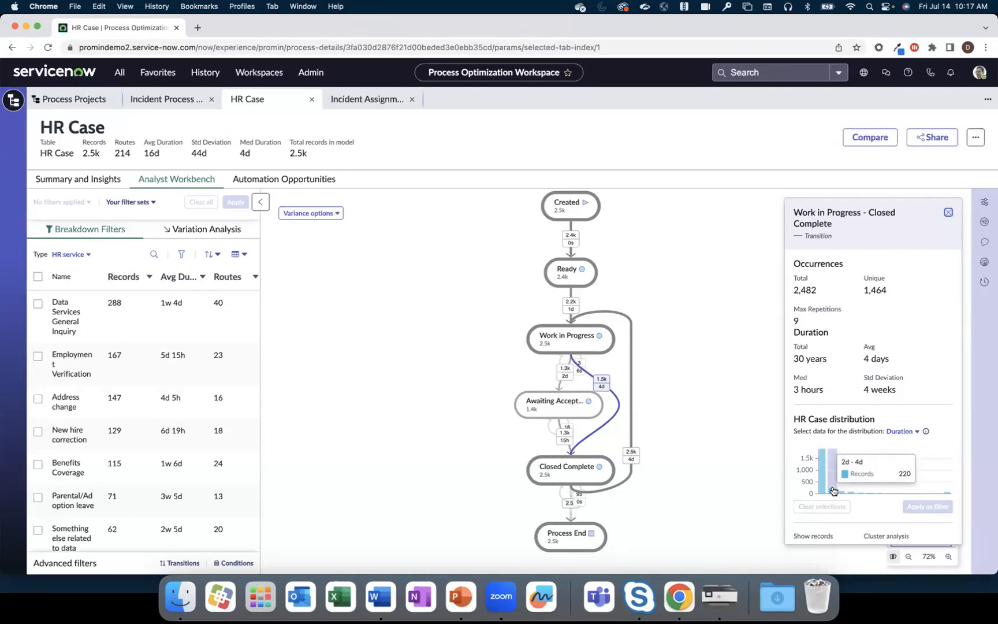
left_click(948, 490)
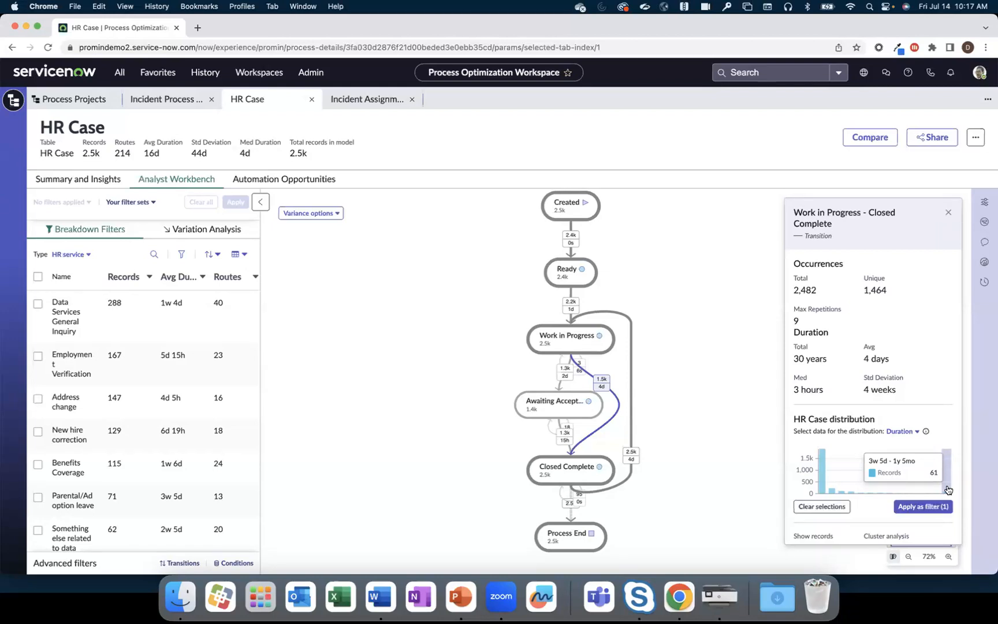
left_click(921, 509)
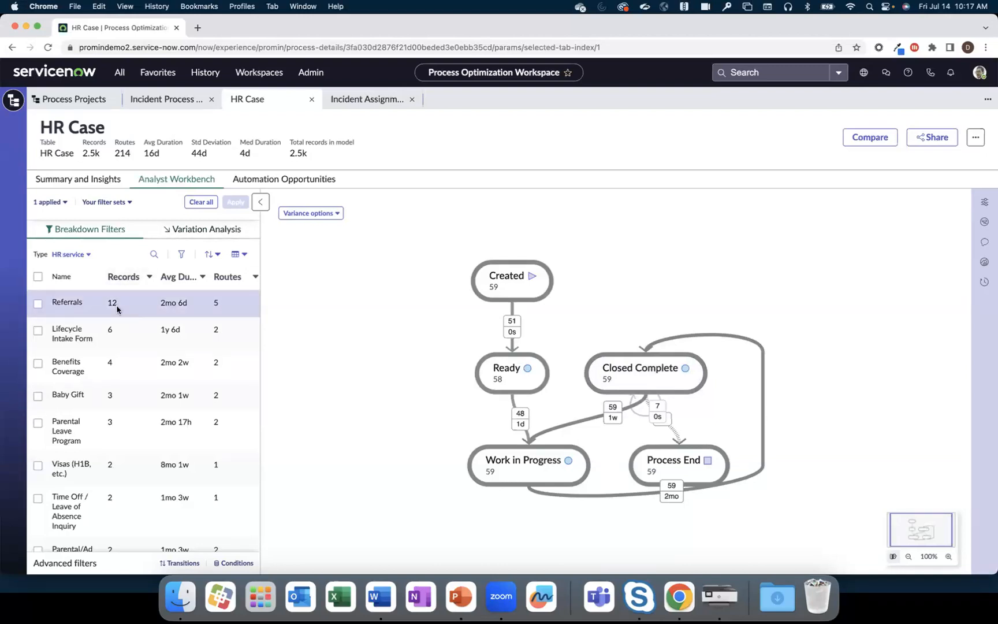
Filter the HR cases to the Referrals service and check the transition durations between Work in Progress and Closed Complete.
left_click(38, 304)
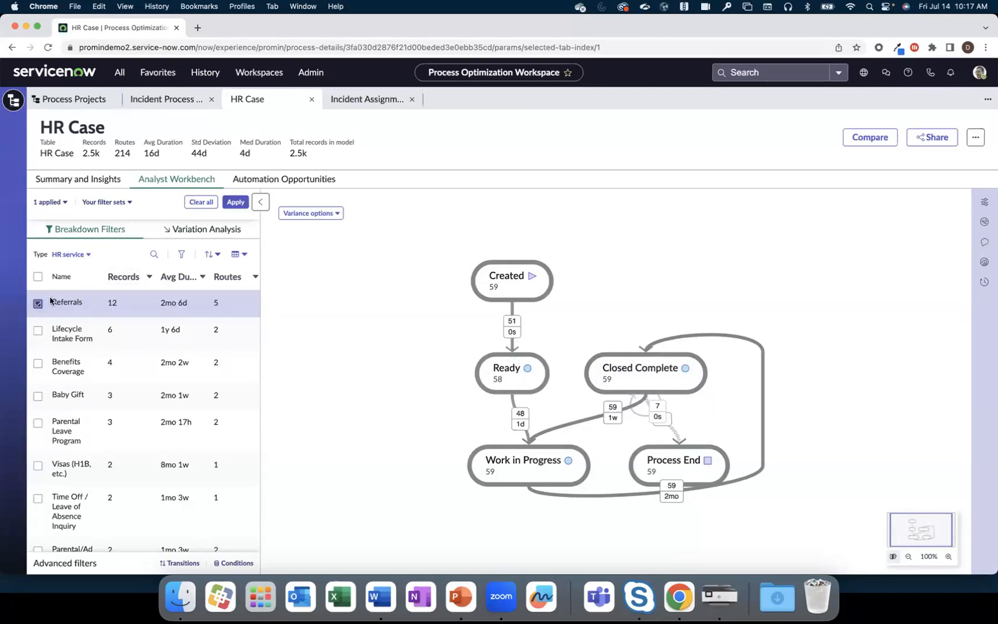
left_click(234, 202)
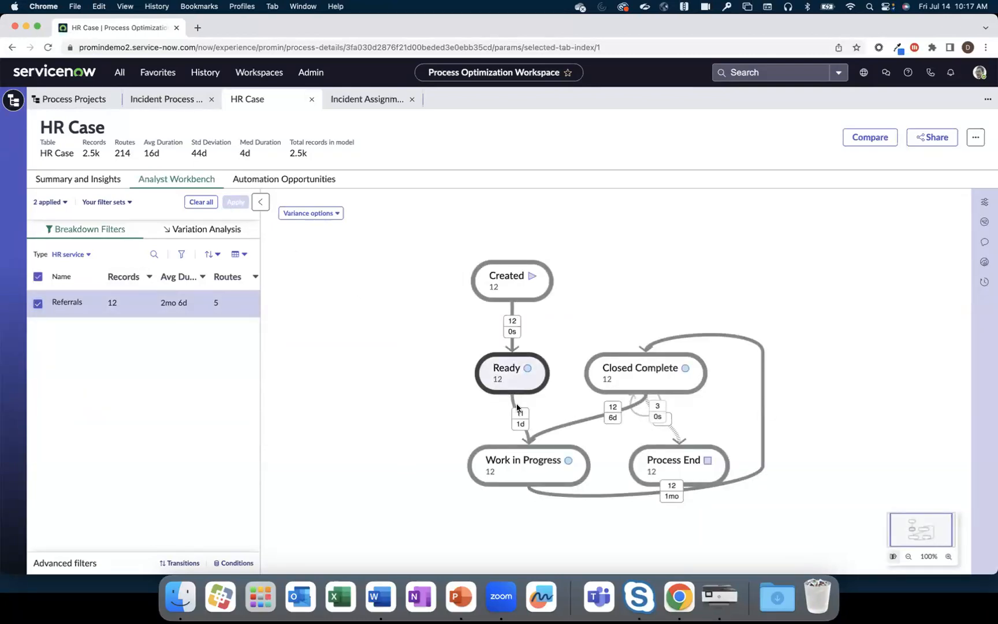
mouse_move(674, 501)
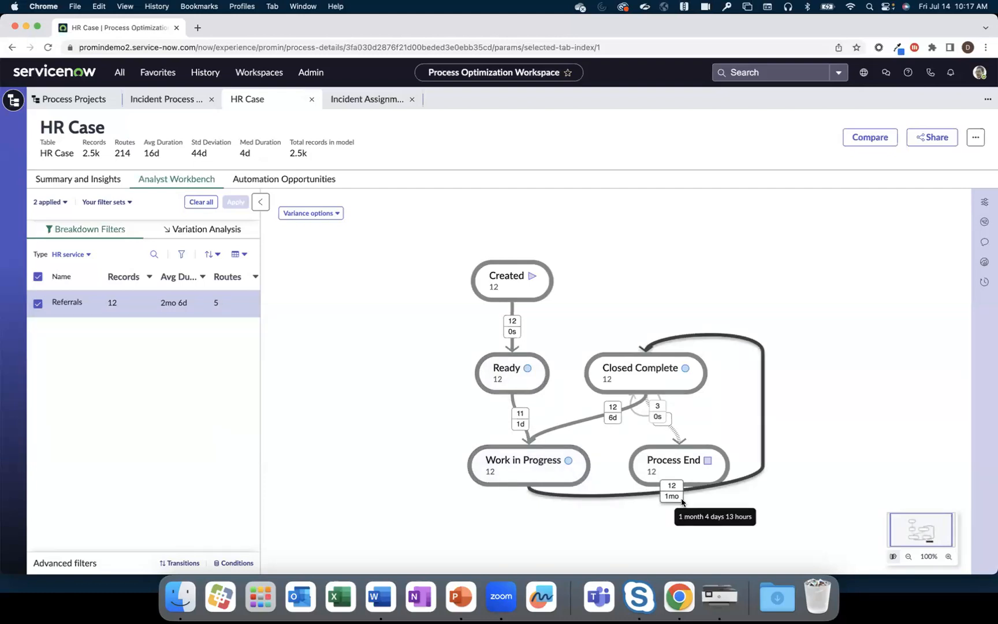
mouse_move(611, 424)
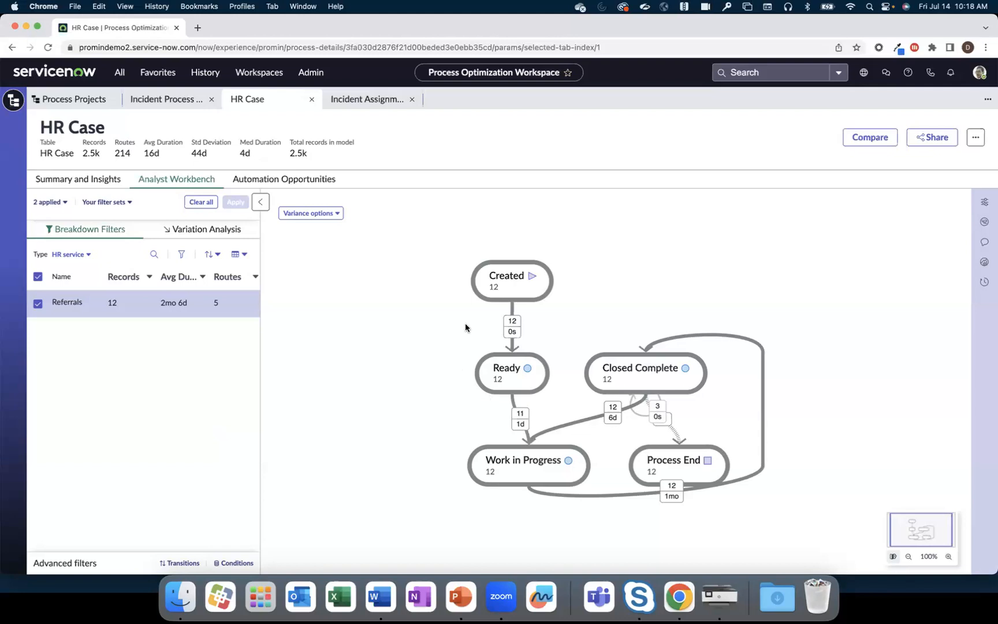
In the Incident Assignment Group Analysis, open the improvement opportunity about incidents going through two or more reassignments.
left_click(365, 98)
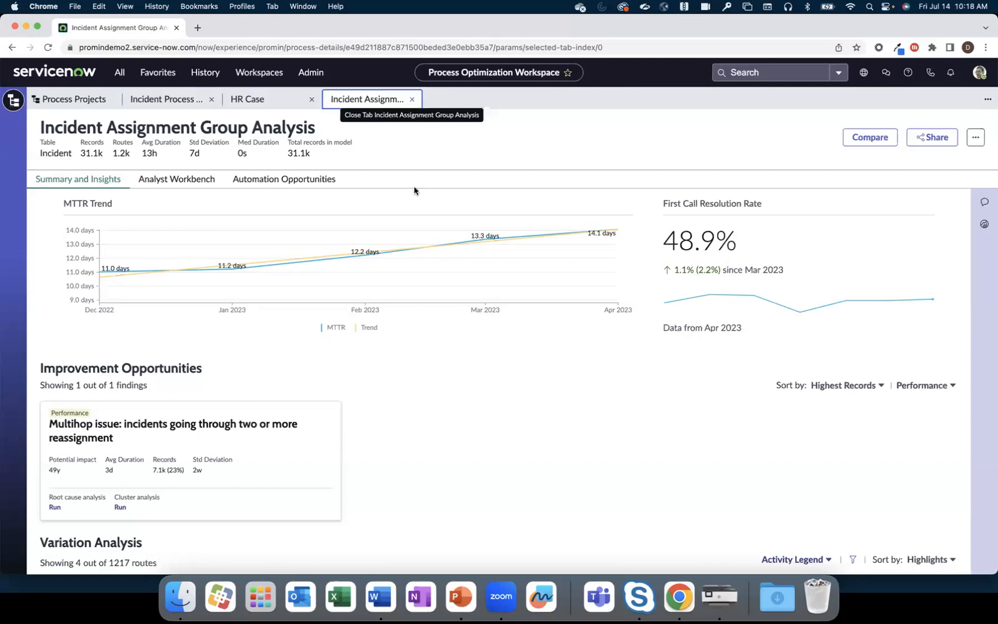
scroll(367, 312, "down", 2)
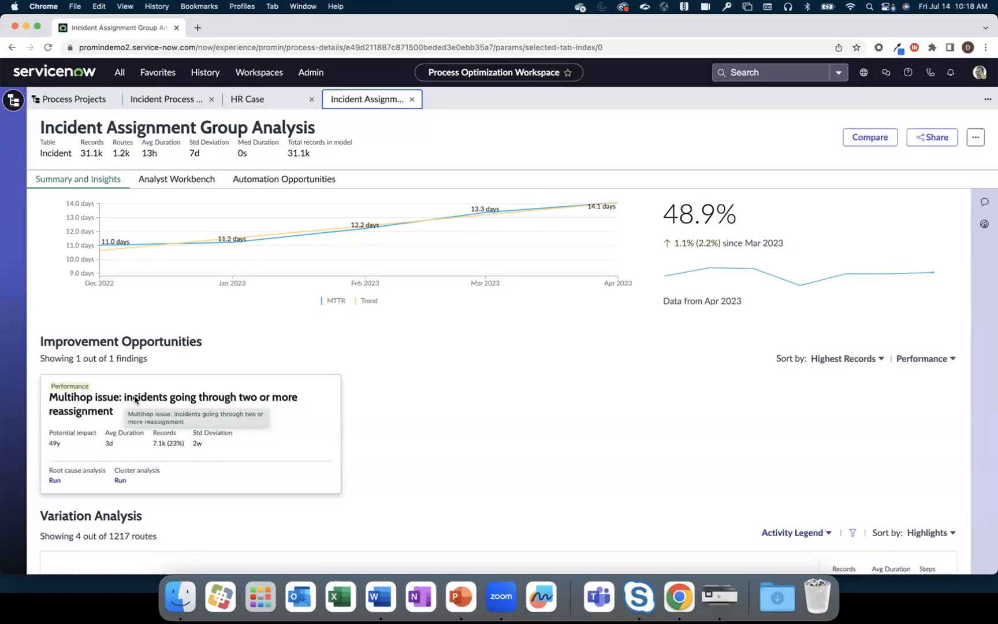
left_click(135, 398)
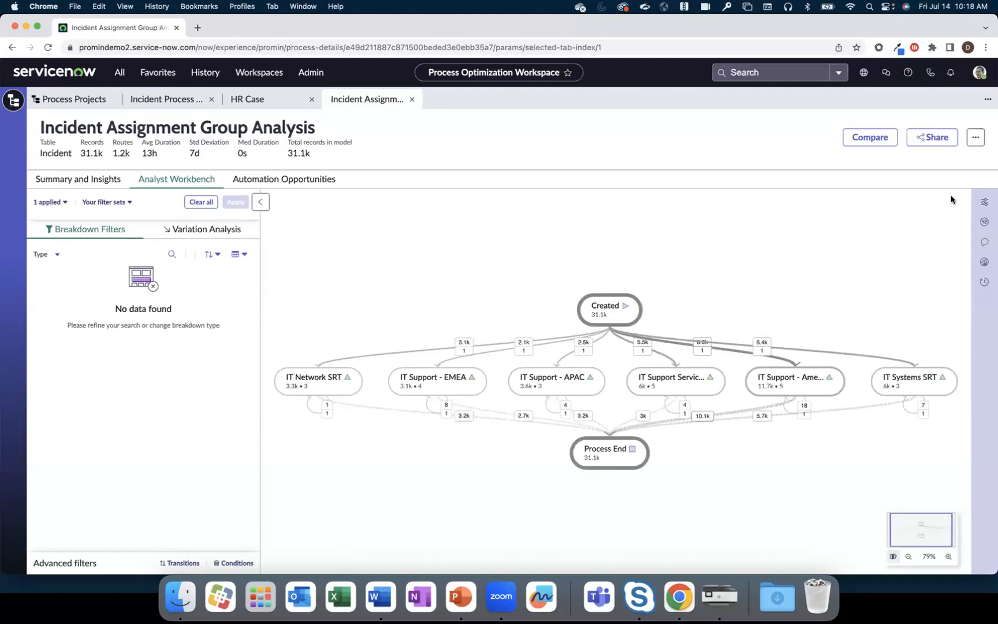
Set the process map's connections to 40% and open the transition from IT Support Service Desk Level 1 to IT Support - Americas.
left_click(983, 201)
left_click_drag(822, 304, 851, 304)
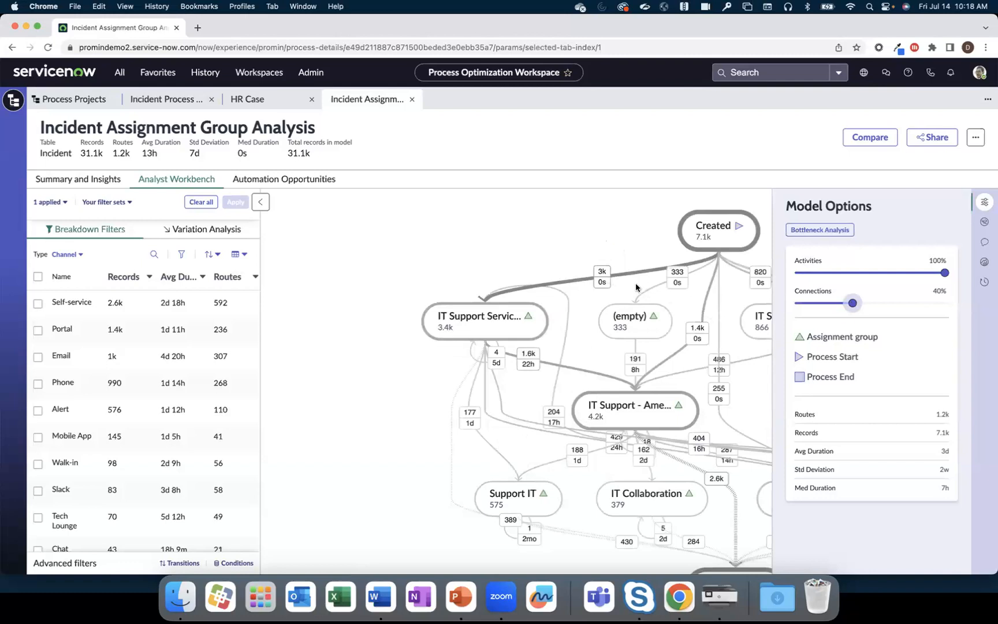
mouse_move(526, 361)
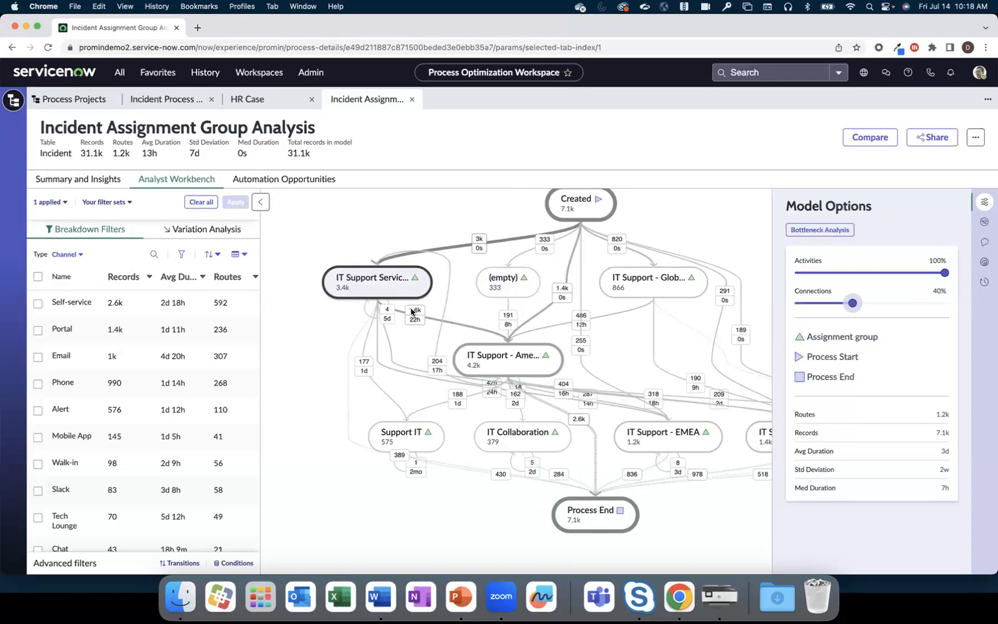
mouse_move(419, 319)
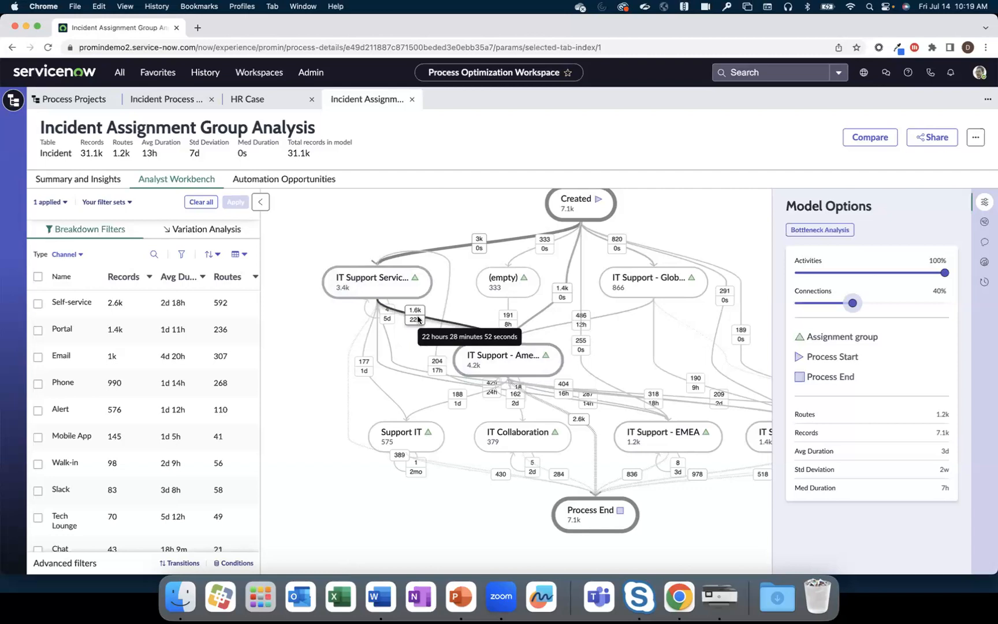
left_click(419, 319)
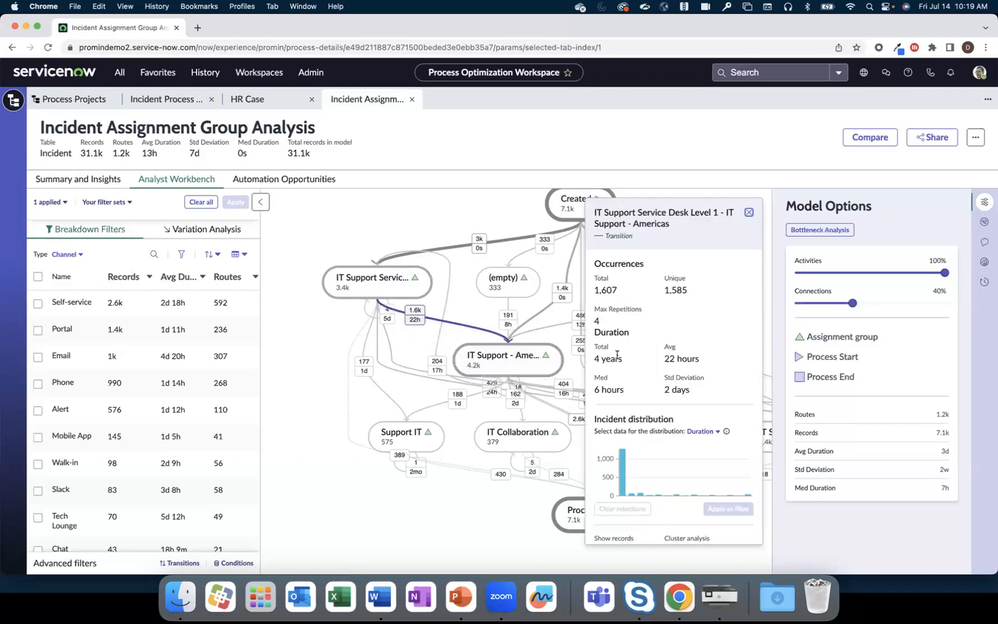
mouse_move(616, 355)
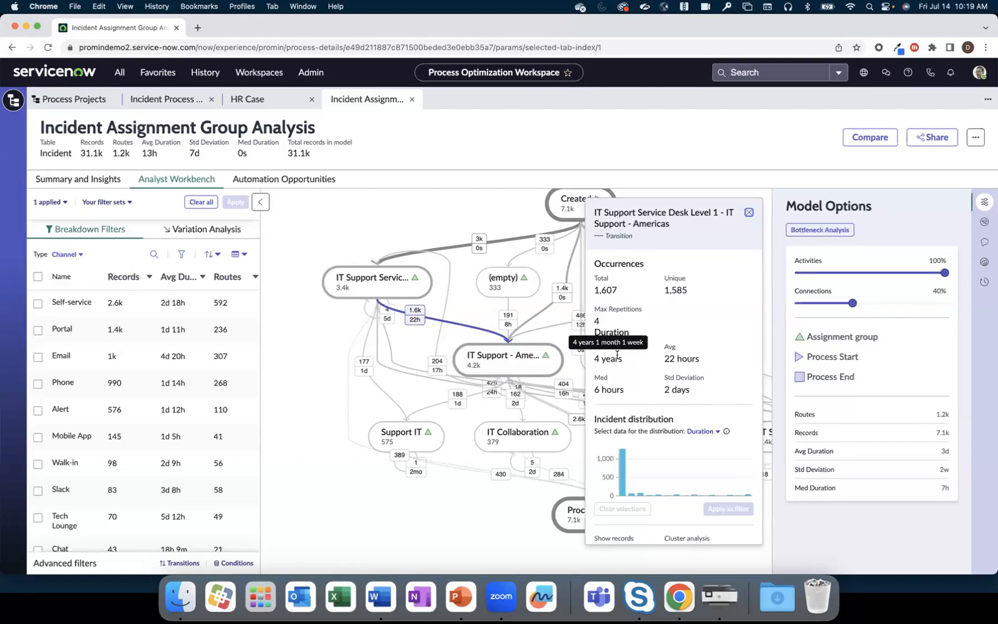
Check the transition's incident distribution by Repetitions and return the distribution to Duration.
left_click(699, 433)
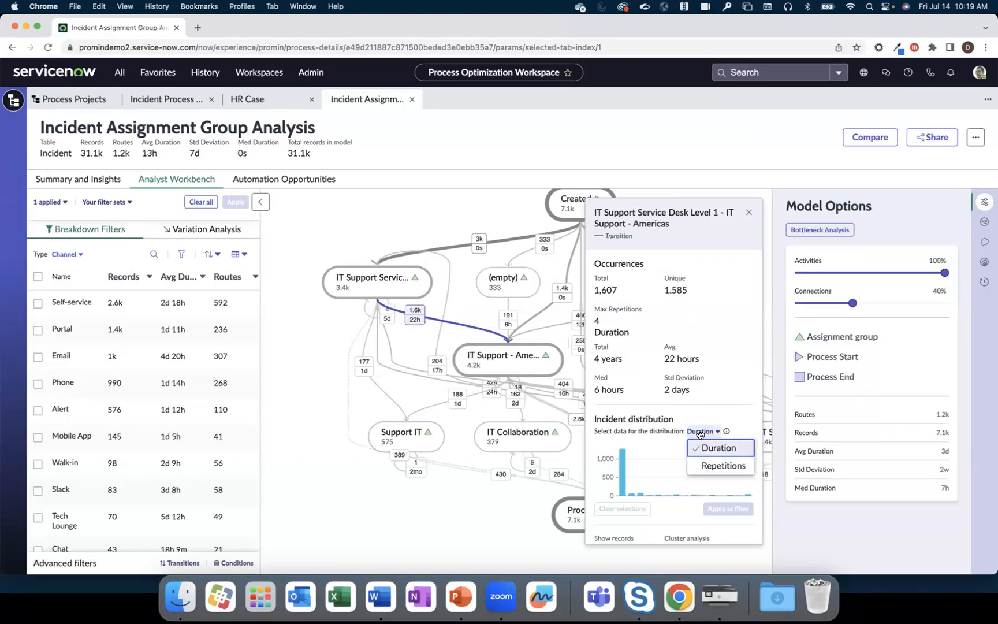
left_click(719, 465)
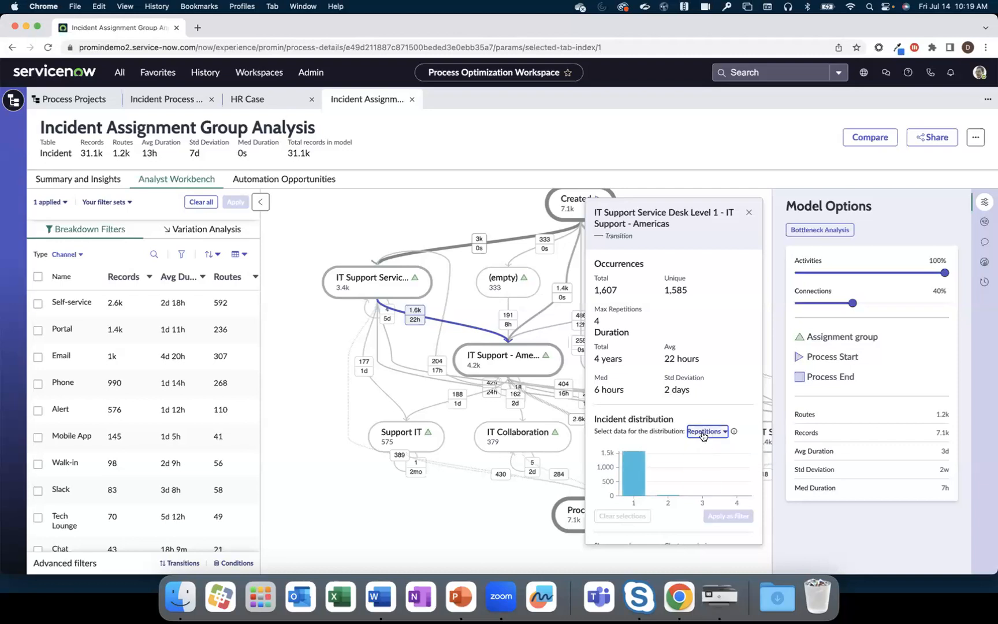
mouse_move(729, 484)
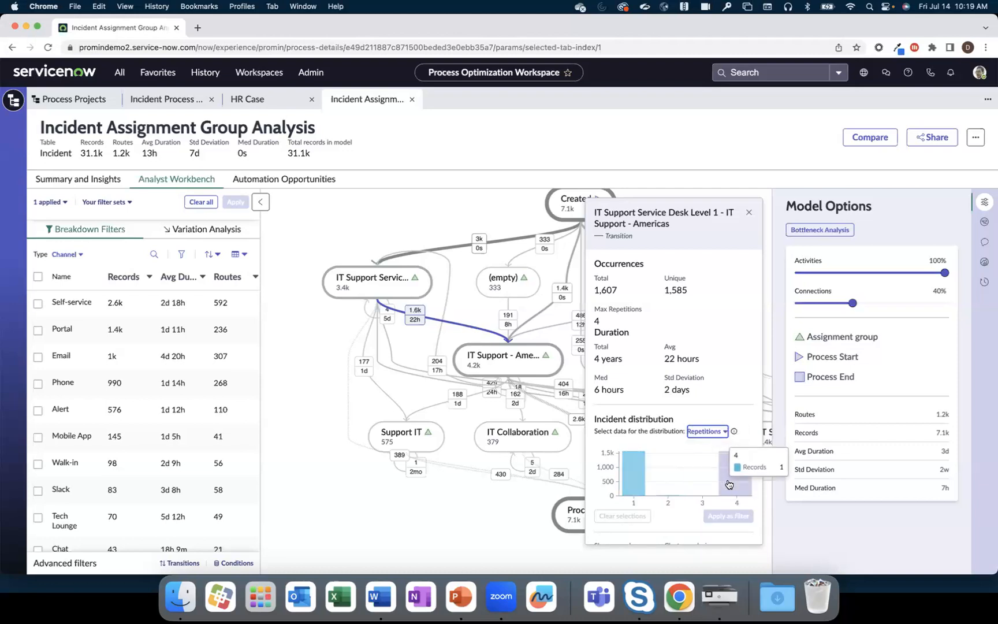
left_click(706, 432)
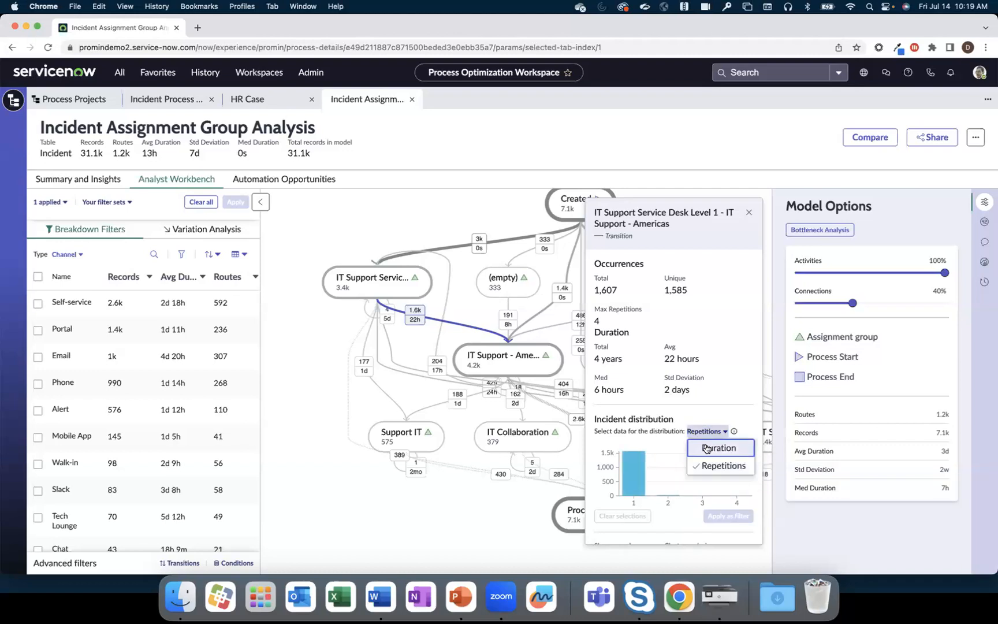
left_click(706, 449)
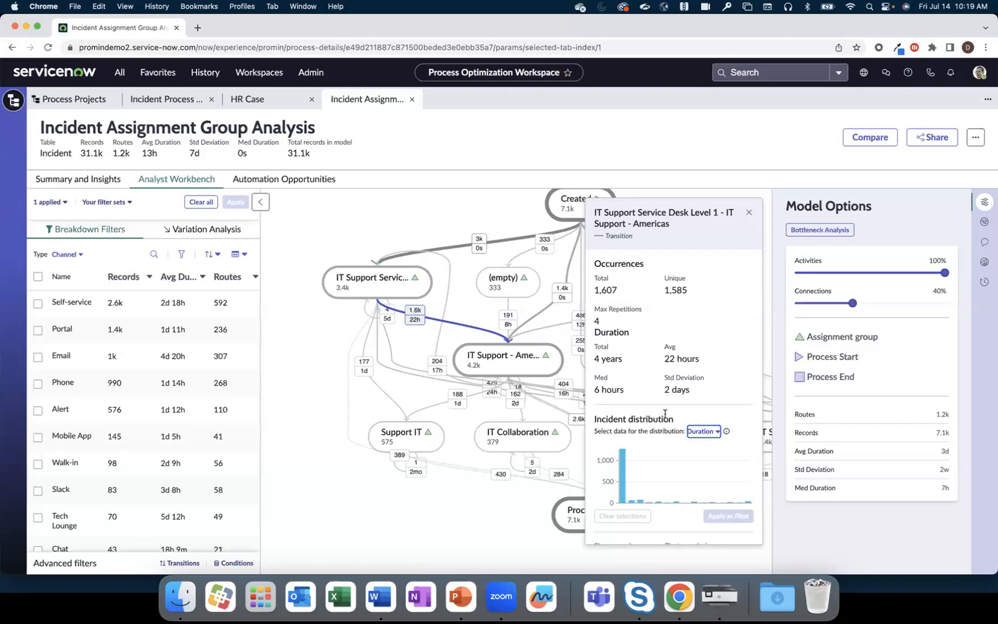
Filter the incidents to all of the transition's duration ranges from 3d up to 1mo 5d.
mouse_move(678, 491)
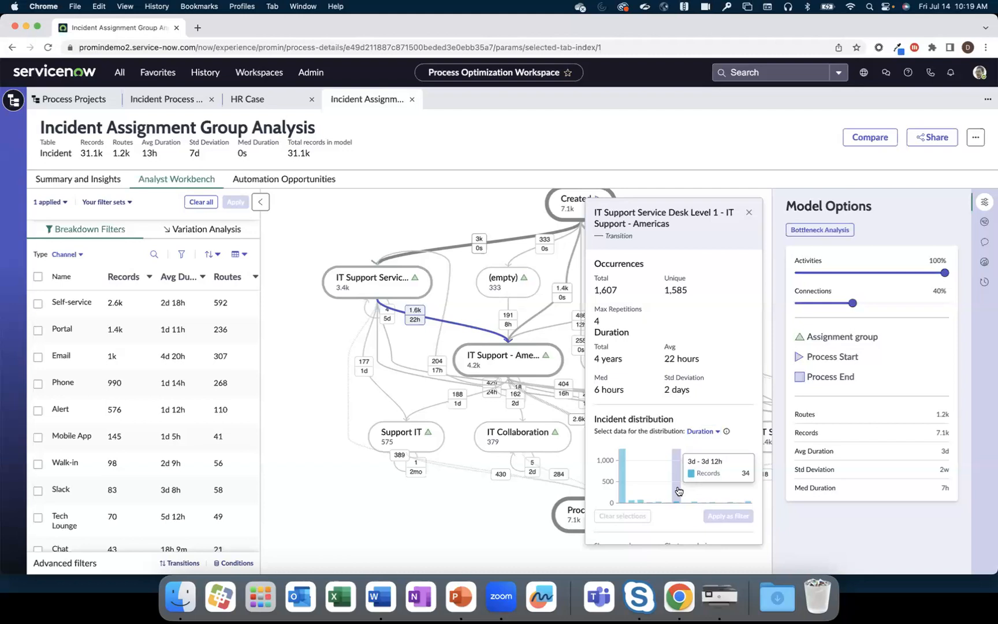
left_click(679, 491)
left_click(696, 496)
left_click(696, 497)
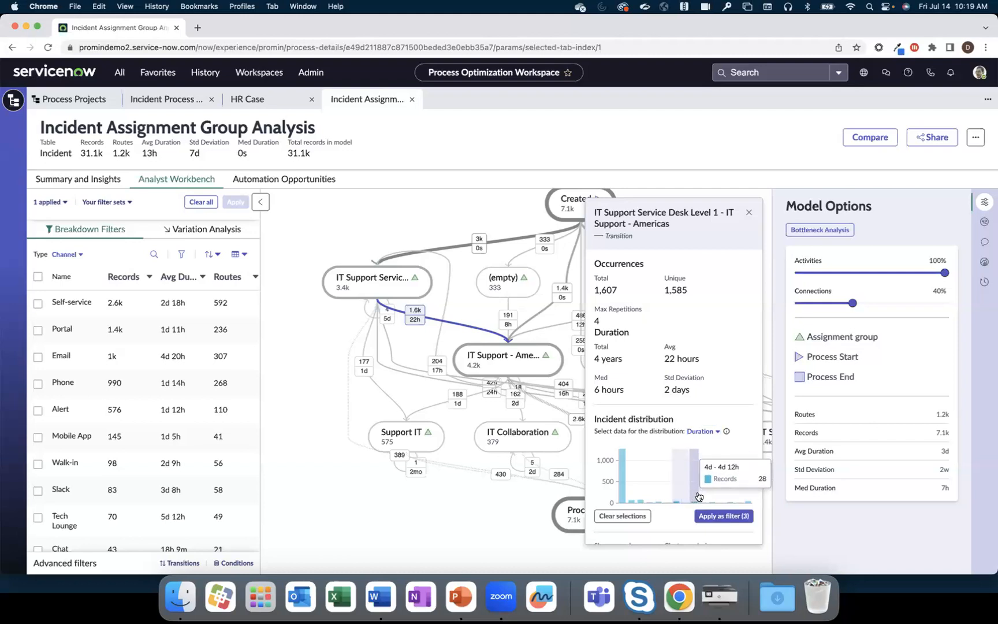
left_click(706, 497)
left_click(714, 497)
left_click(726, 496)
left_click(738, 497)
left_click(749, 498)
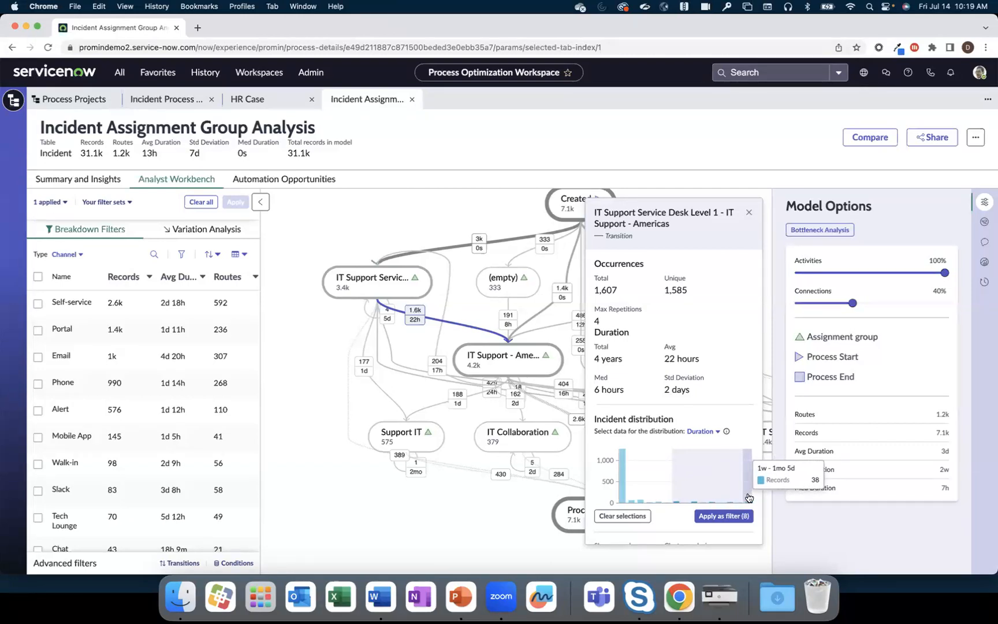
left_click(715, 519)
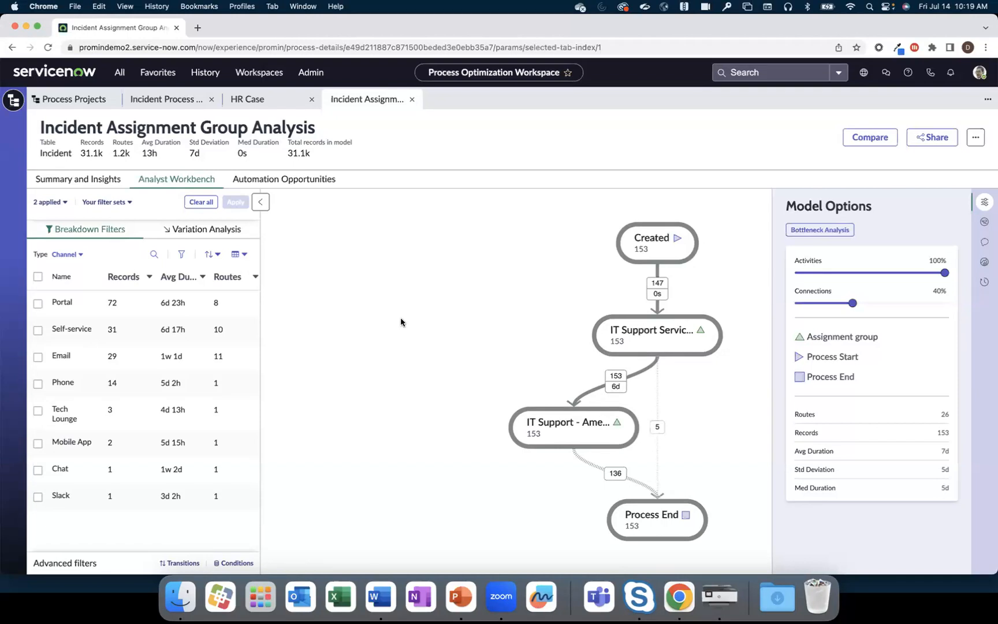
Raise the filtered process map's connections to 85%.
left_click_drag(853, 303, 868, 304)
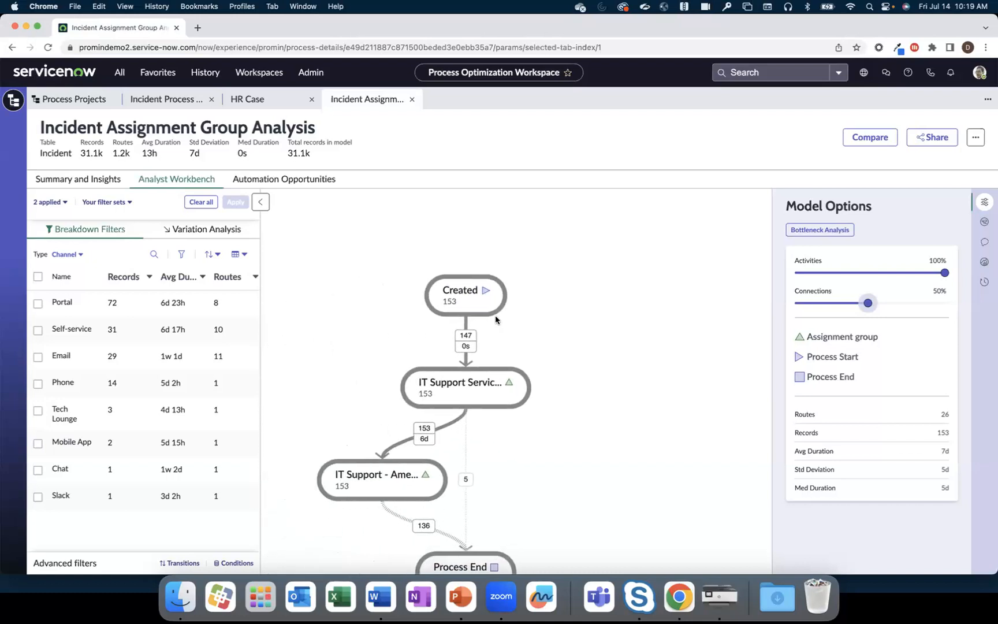
left_click_drag(868, 303, 916, 304)
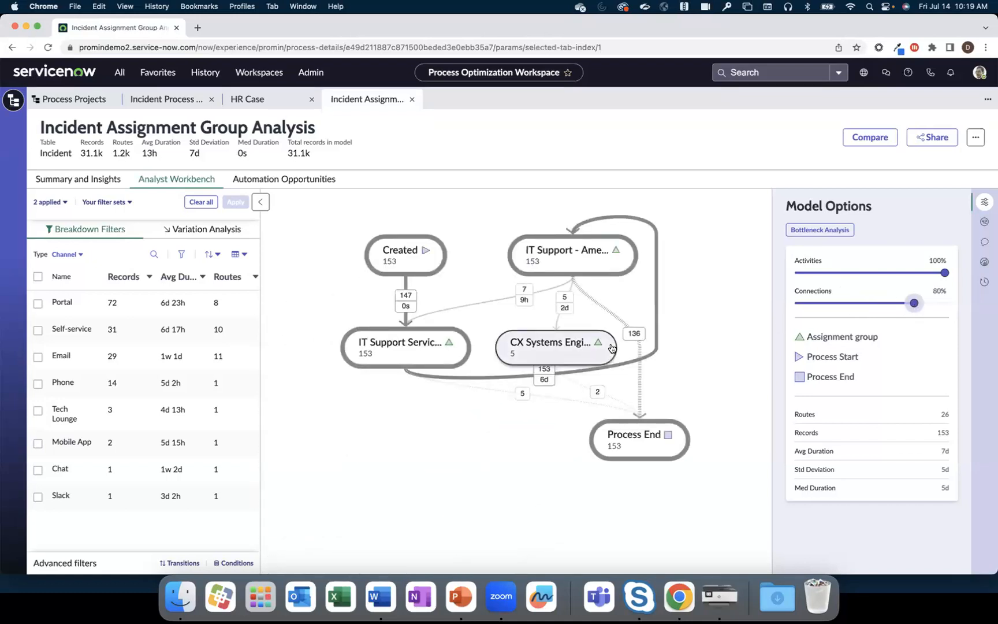
left_click_drag(914, 303, 921, 304)
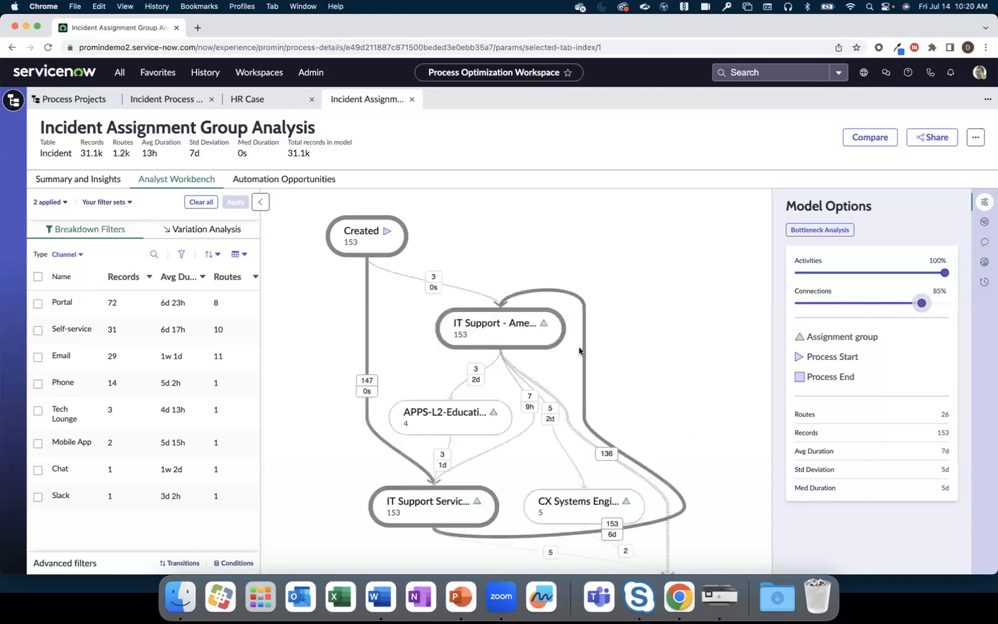
Show the route variations of the filtered incidents, sorted by Most Records.
left_click(215, 234)
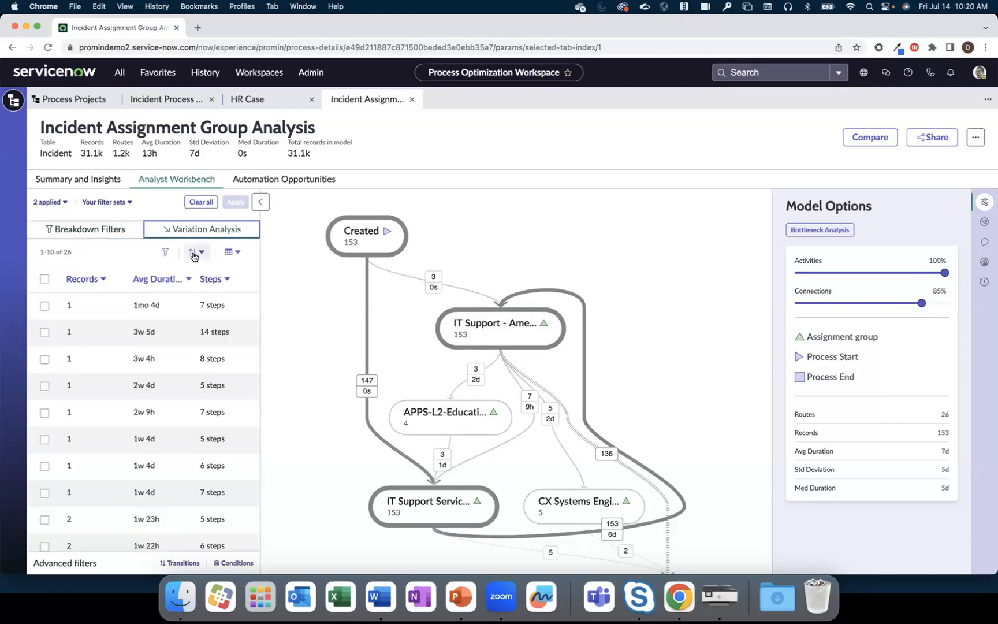
left_click(194, 253)
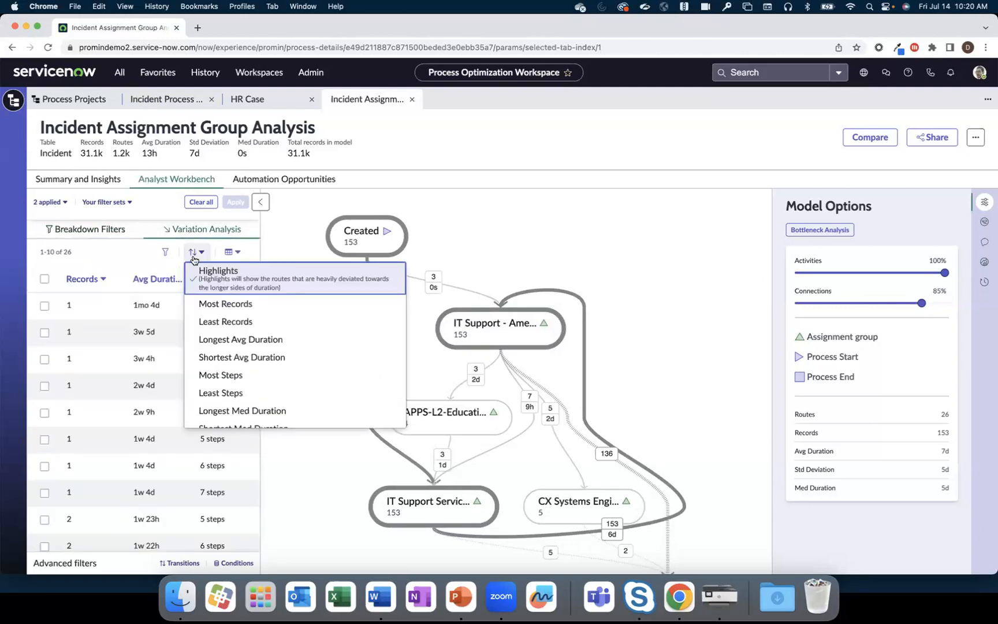
left_click(200, 306)
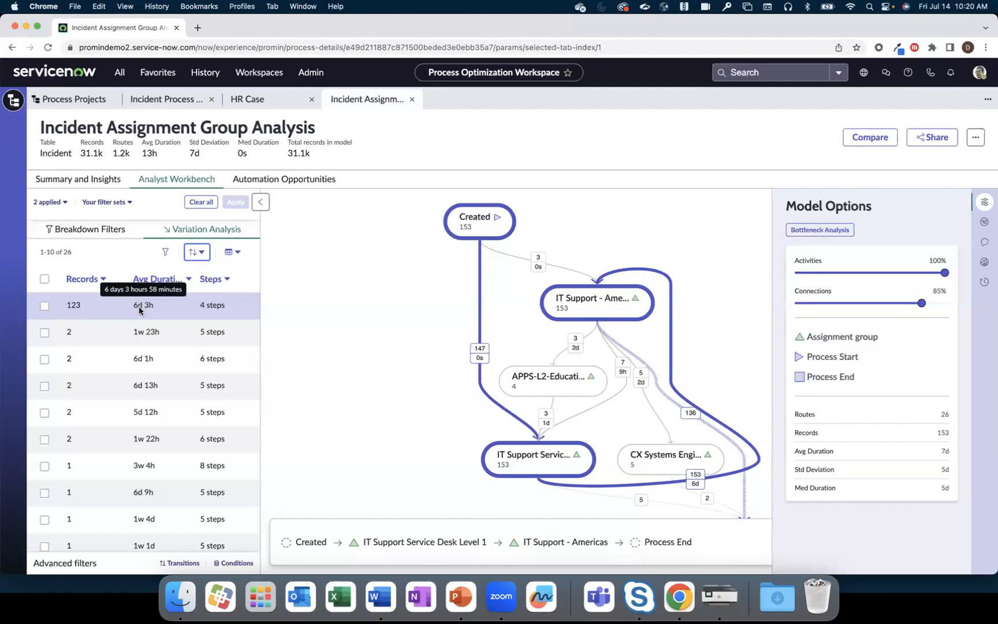
Examine the assignment group paths and average durations of the most common route variations.
left_click(141, 325)
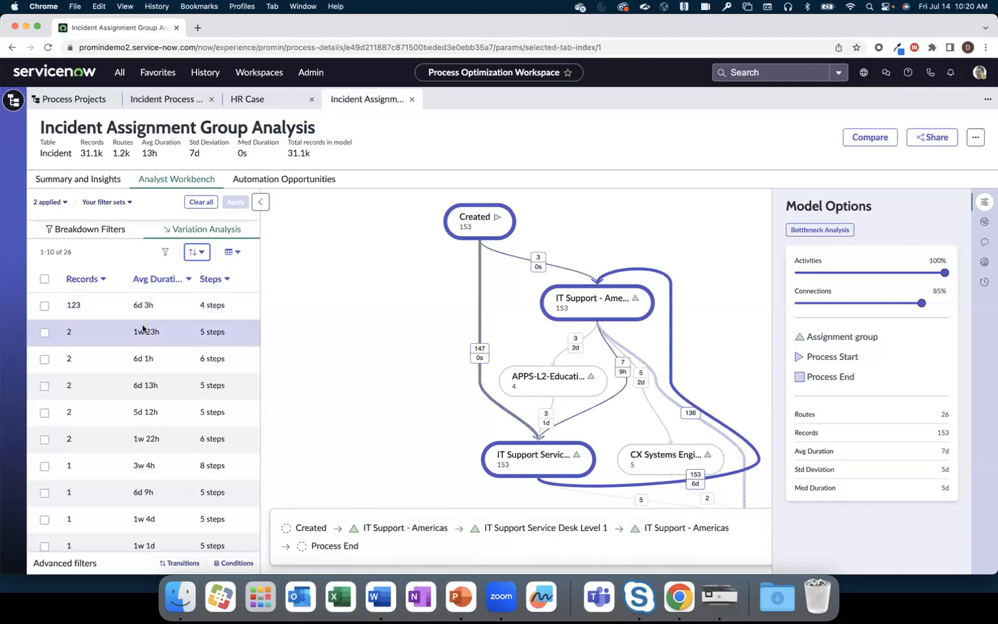
left_click(144, 359)
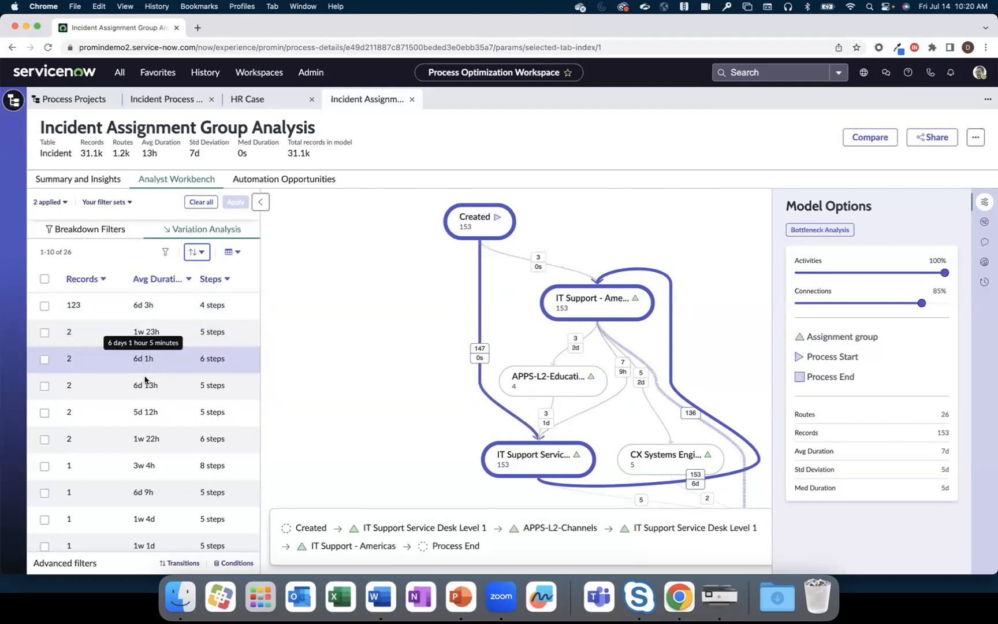
left_click(145, 384)
left_click(146, 407)
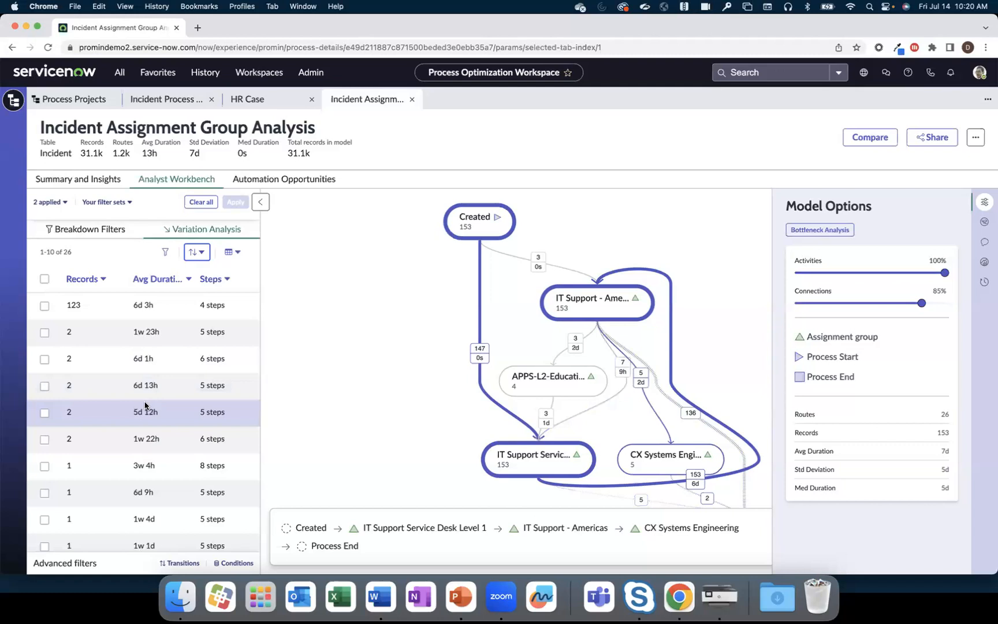
left_click(144, 435)
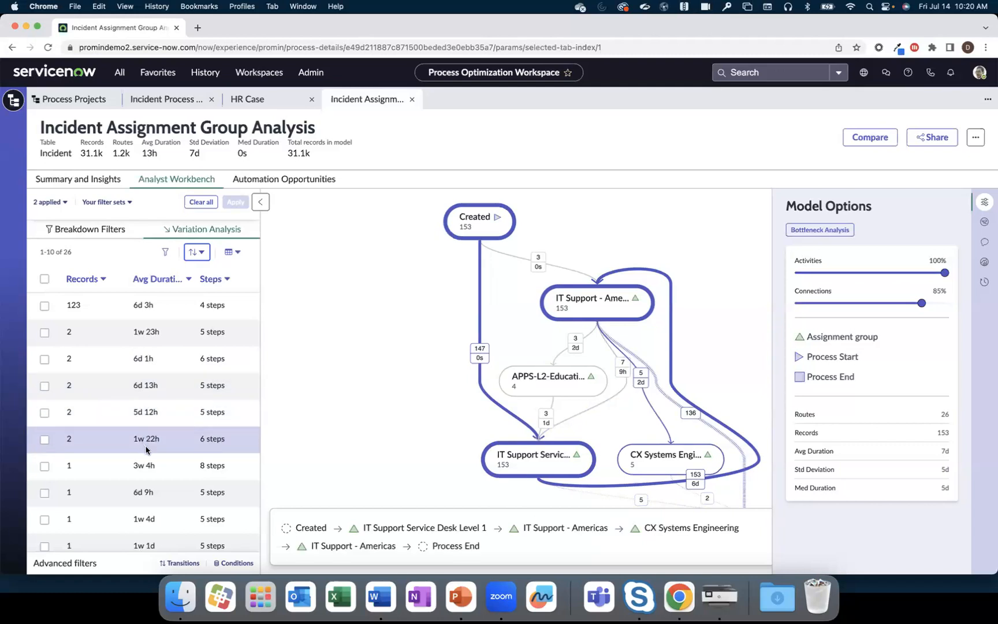
left_click(147, 465)
left_click(148, 411)
left_click(149, 340)
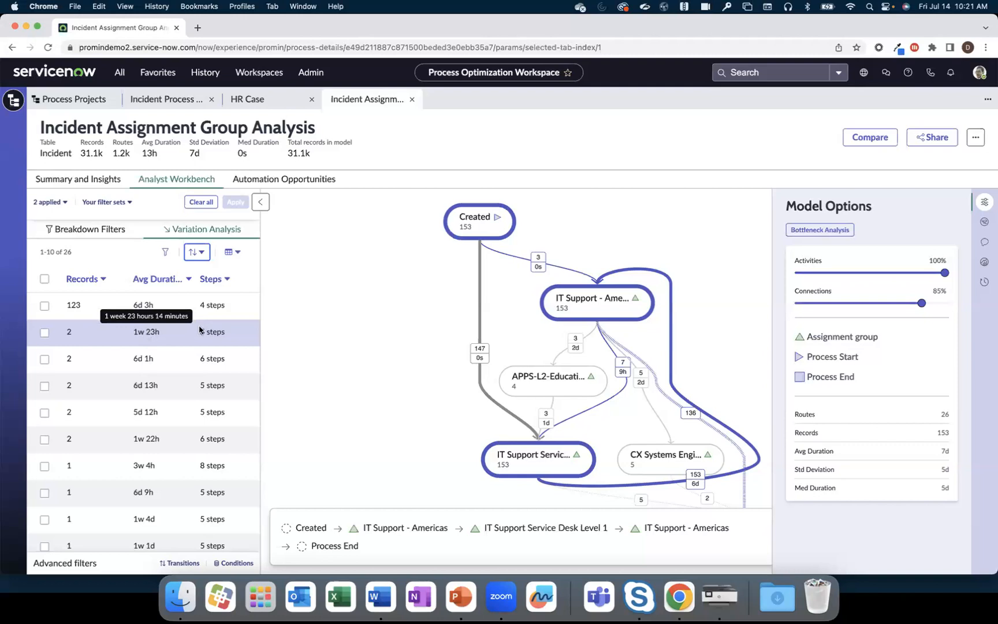
Clear all applied filters, set the map's connections to 50% and close the model options.
left_click(197, 203)
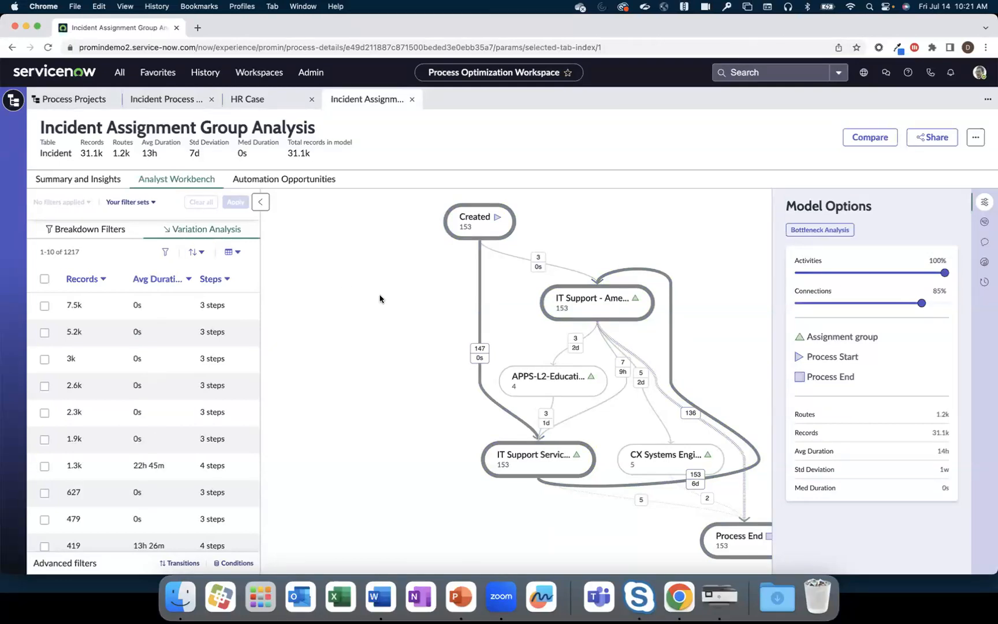
left_click(843, 303)
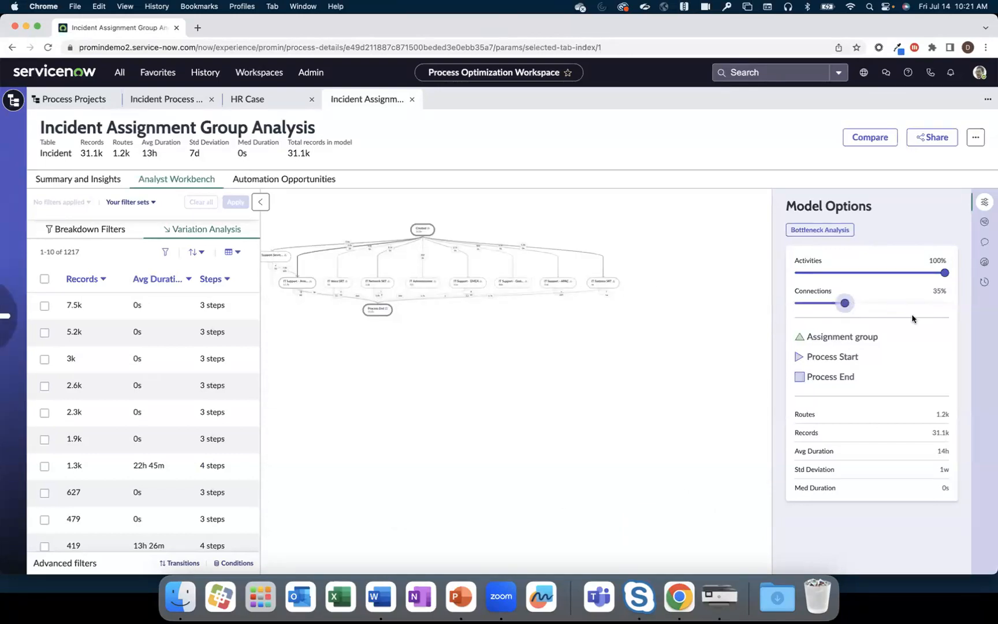
left_click(868, 302)
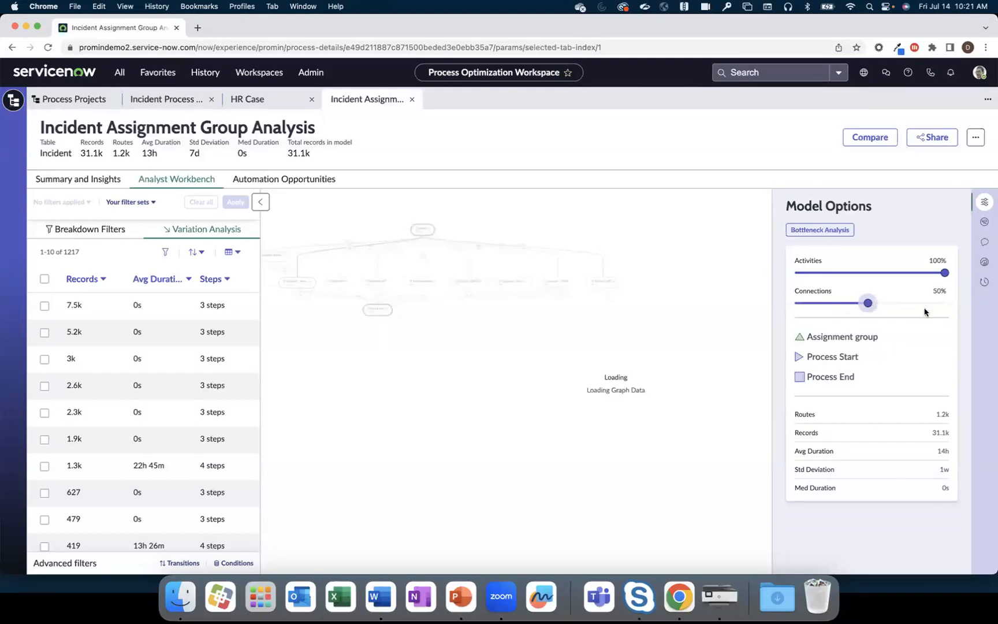
left_click(985, 201)
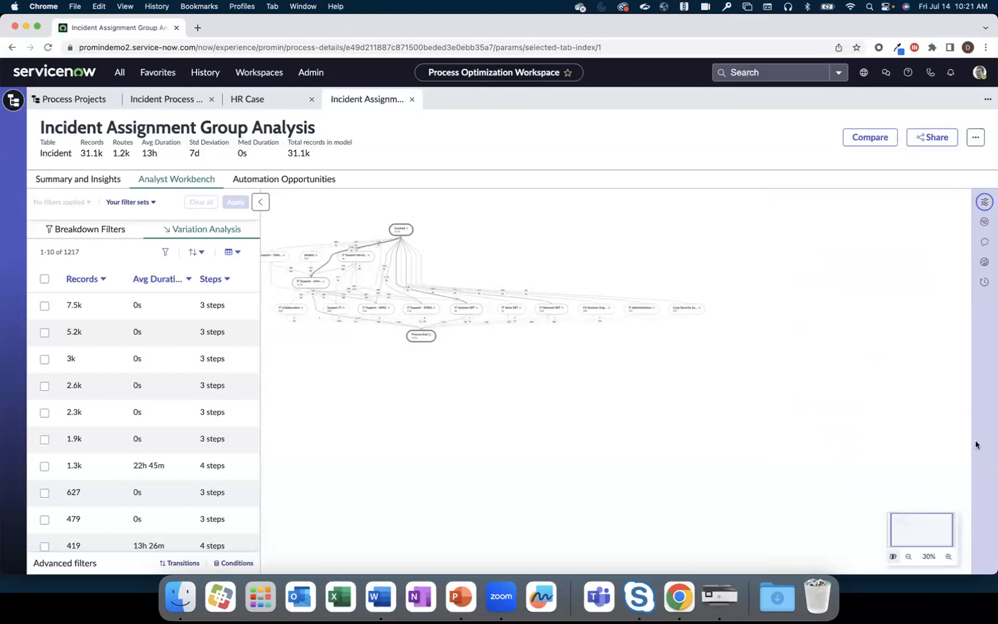
Open the details of the IT Support Service Desk Level 1 assignment group and check its incident distribution by repetitions.
left_click(948, 556)
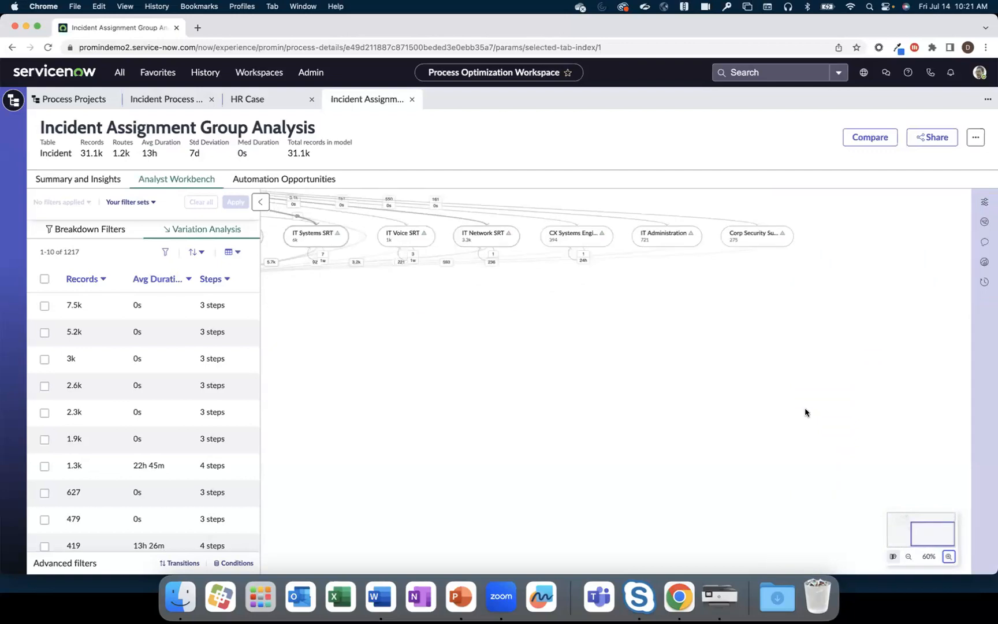
scroll(807, 412, "up", 2)
scroll(806, 413, "left", 2)
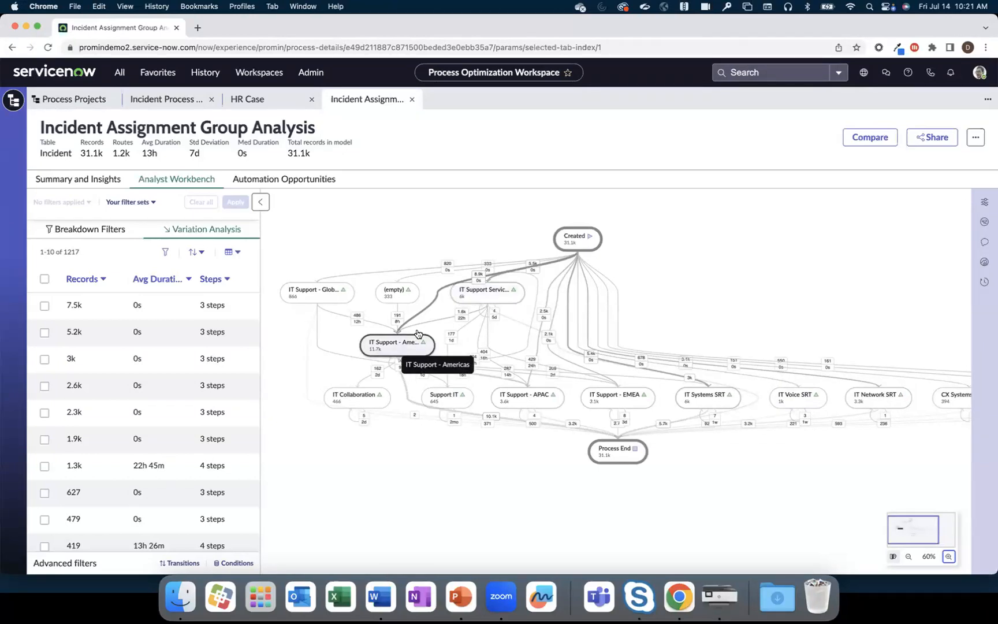
left_click(475, 293)
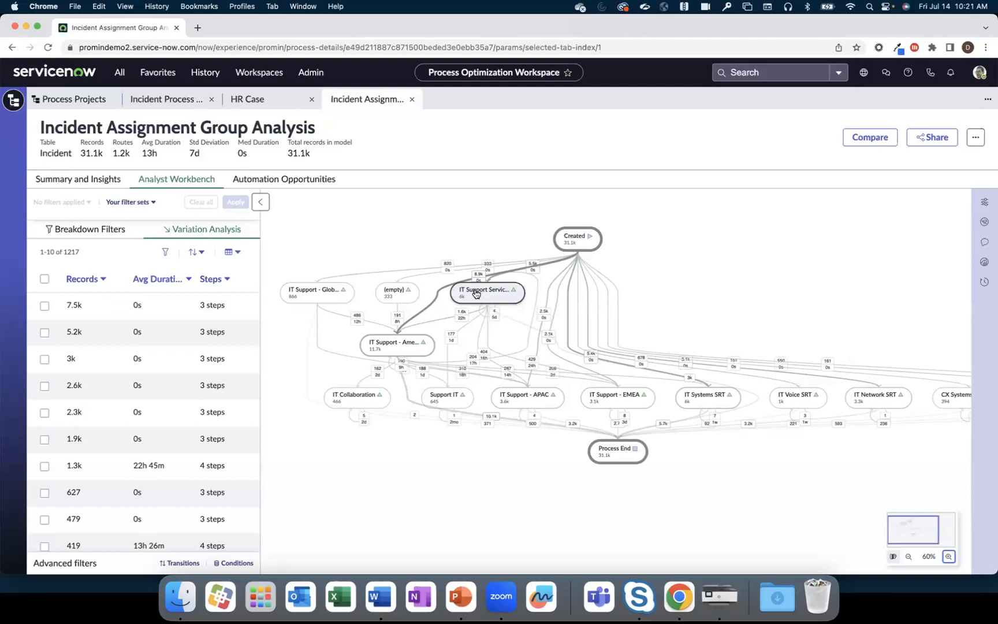
left_click(475, 293)
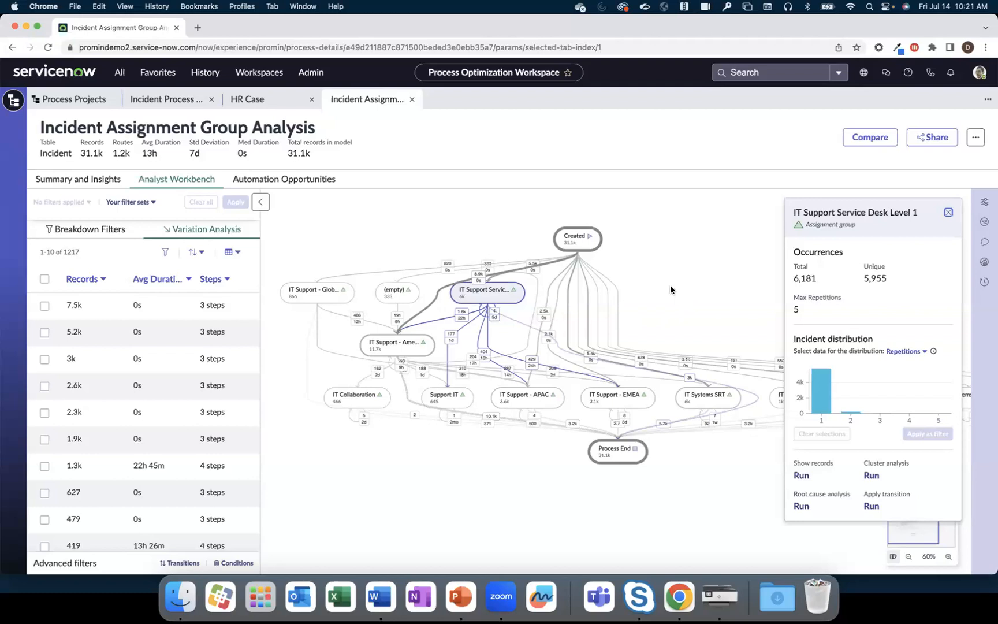
left_click(905, 353)
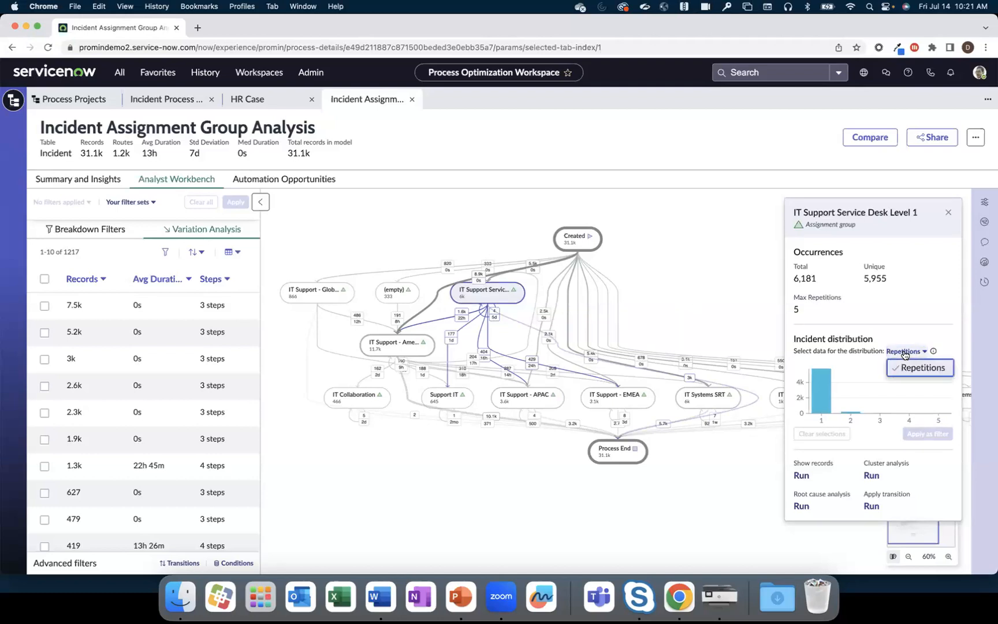
mouse_move(851, 386)
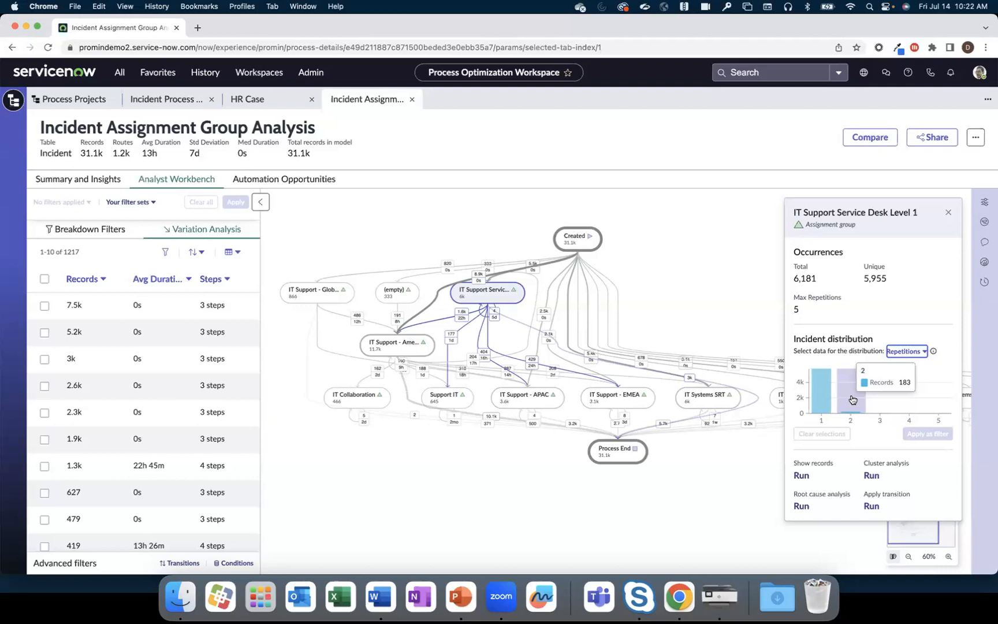
Filter the process map to incidents with 2 to 5 repetitions of the IT Support Service Desk Level 1 assignment group.
left_click(852, 400)
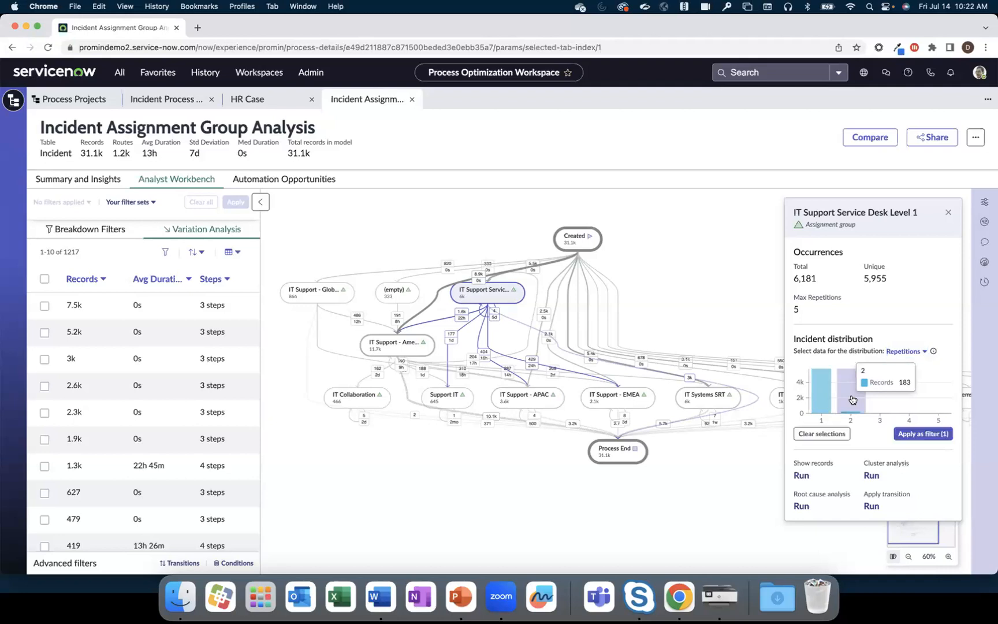
left_click(876, 404)
left_click(907, 406)
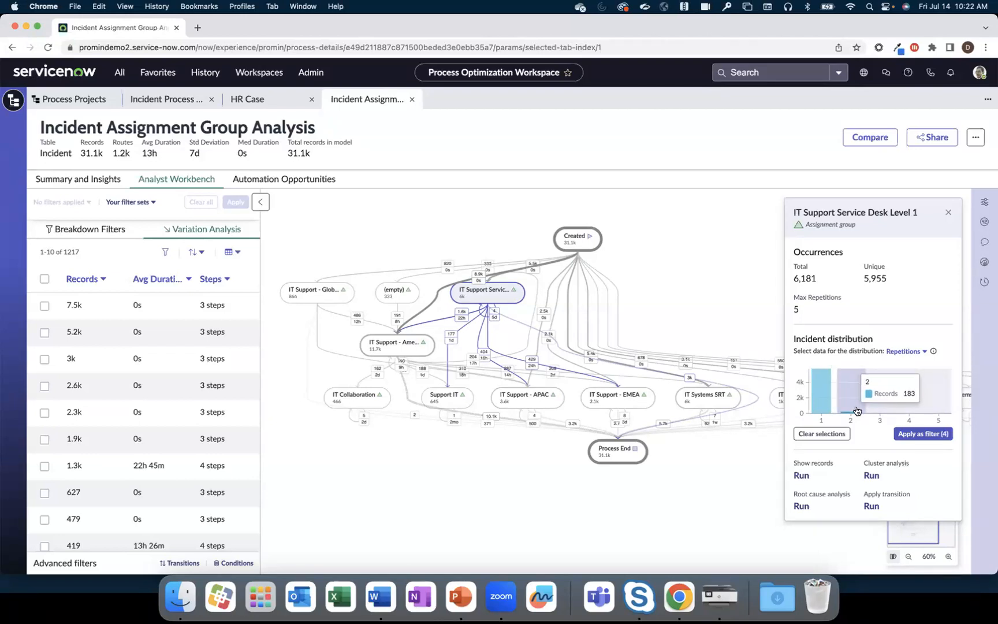
left_click(904, 433)
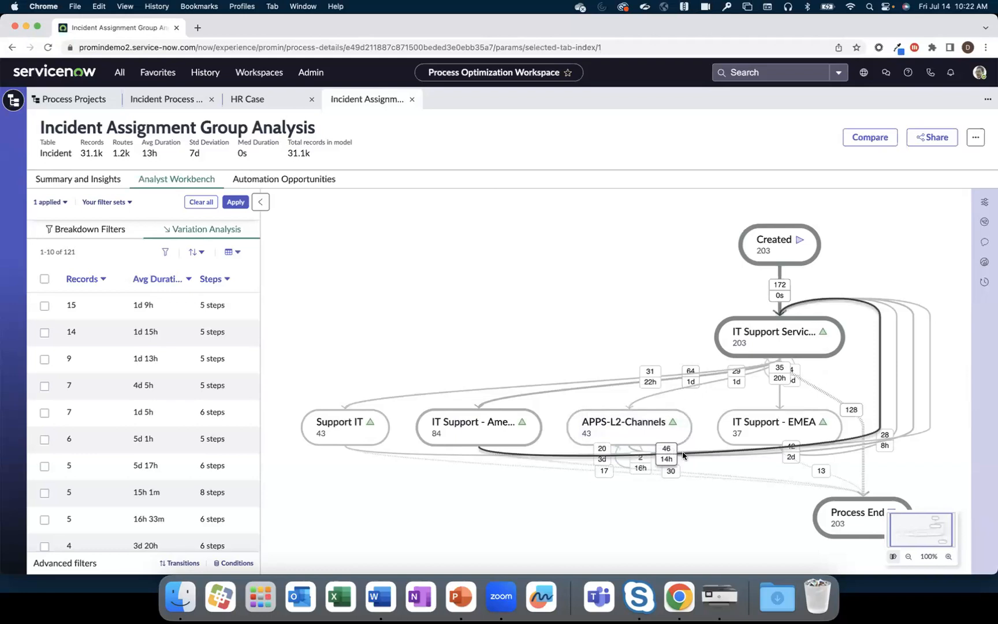
left_click(200, 316)
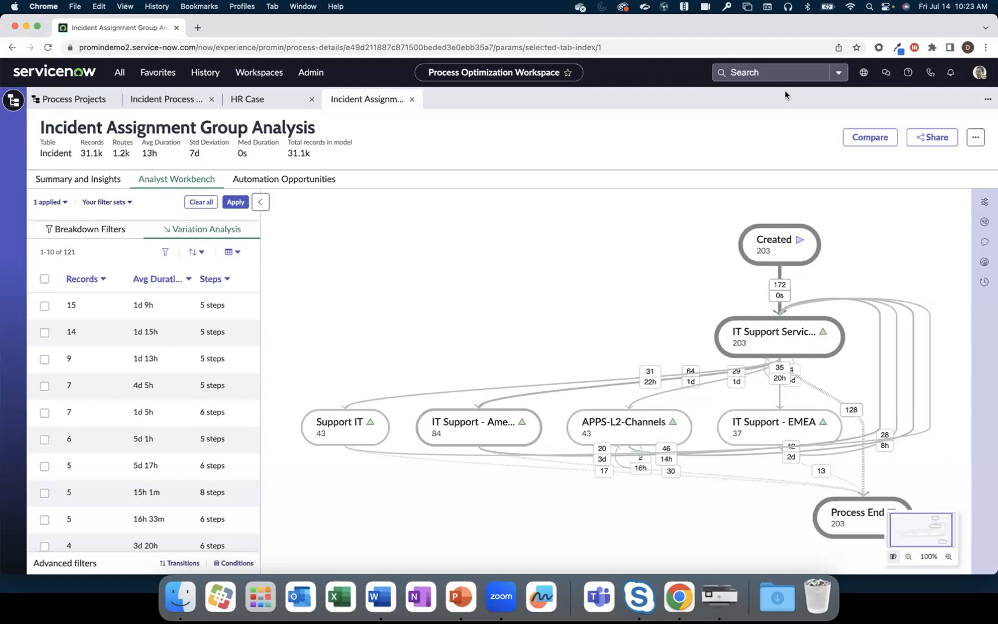
Switch to the PowerPoint slide show and advance from the Demo slide to the Questions slide.
key("super+Tab")
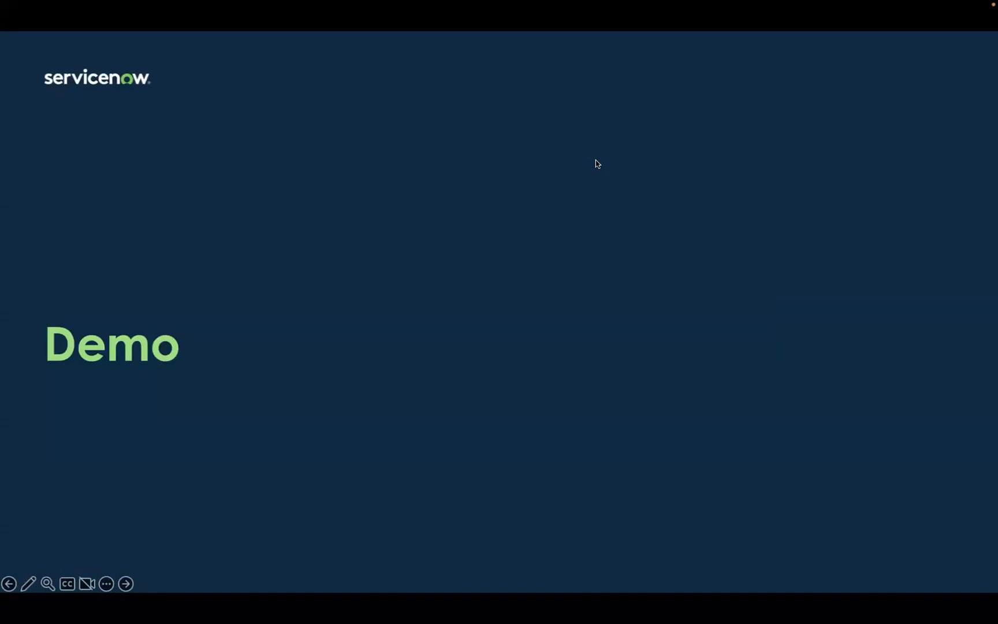
key("Right")
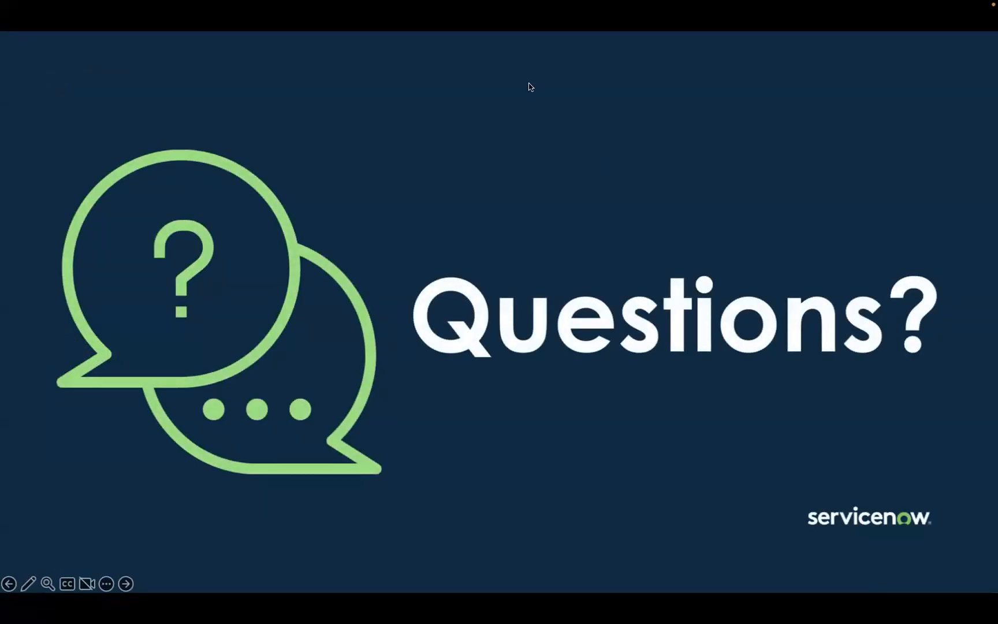